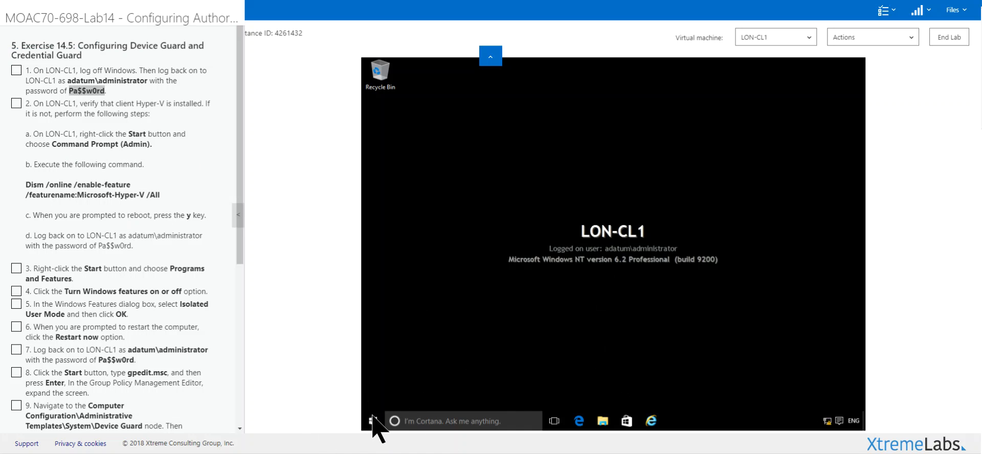
Step: Search for cmd on LON-CL1 and open Command Prompt as administrator
left_click(408, 424)
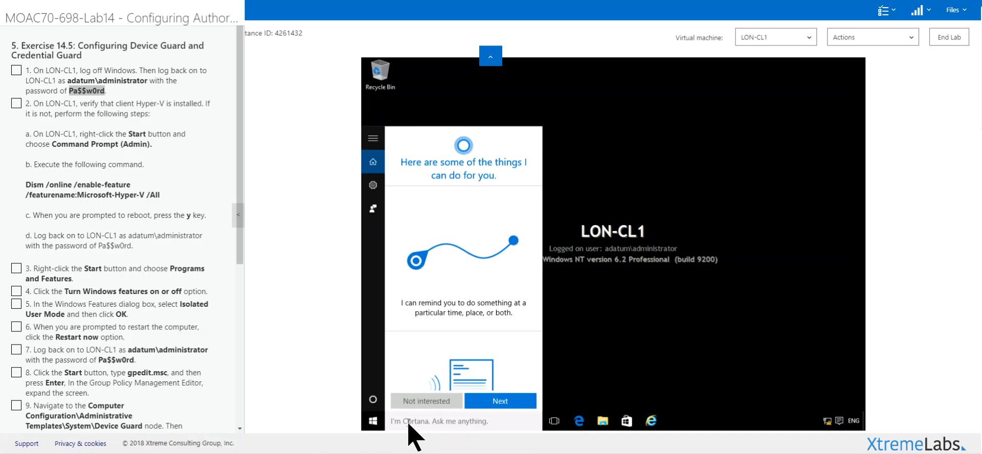
type("cmd")
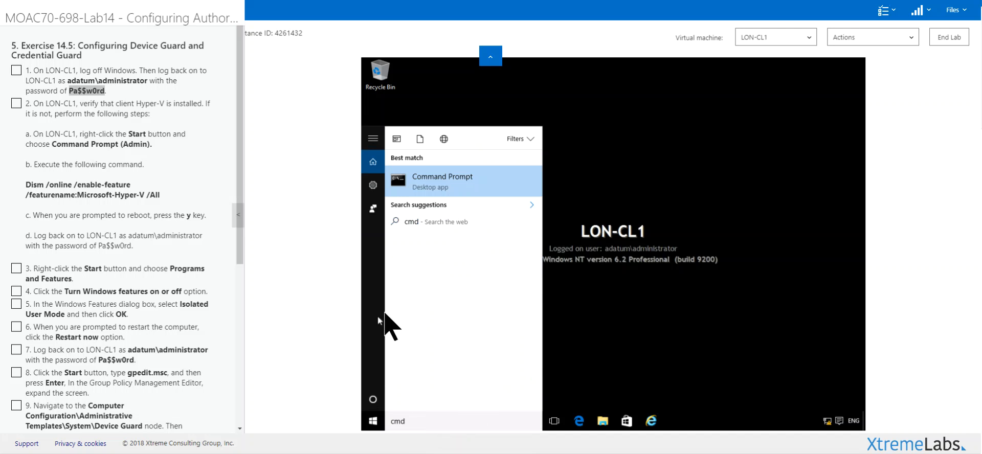
right_click(447, 188)
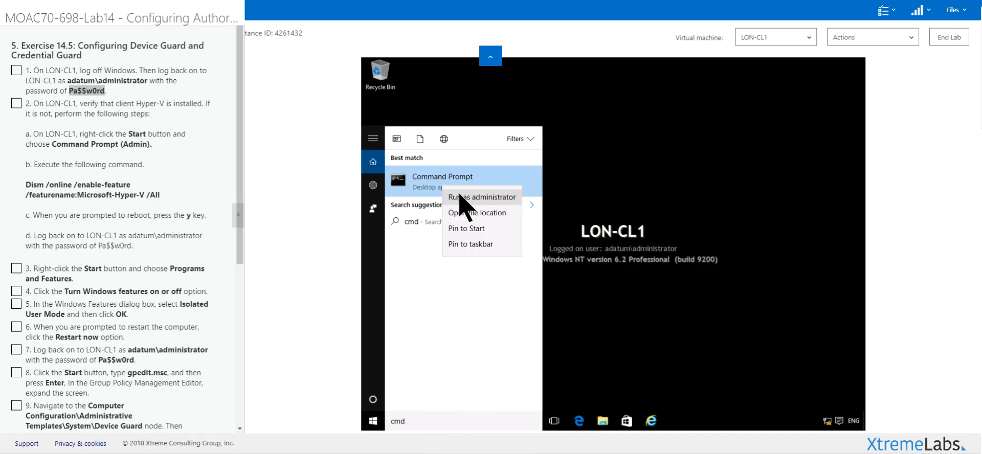
left_click(468, 197)
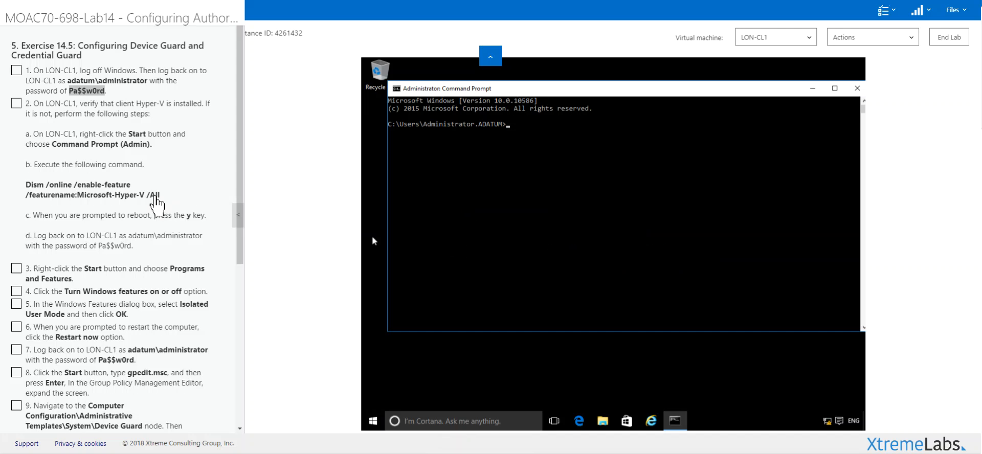
Step: Copy the Dism command enabling Microsoft-Hyper-V from the lab instructions and send it as a single line to the virtual machine's command prompt
left_click_drag(160, 196, 32, 187)
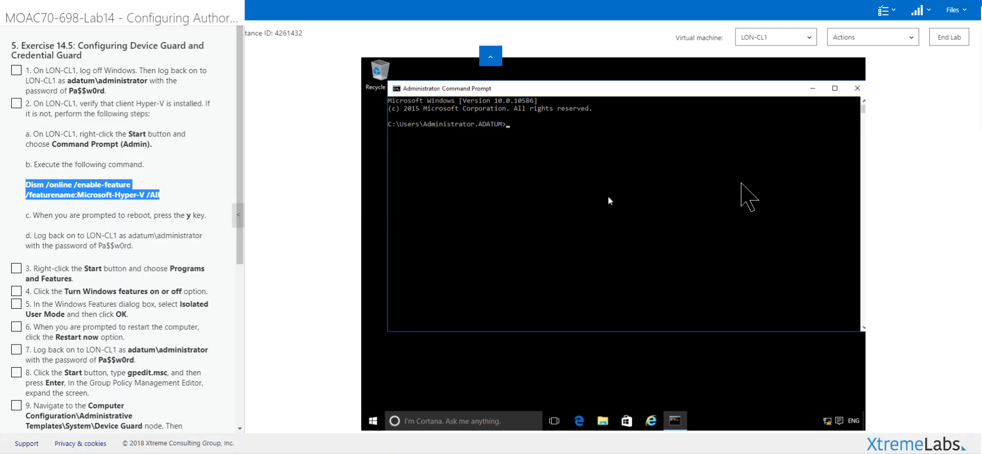
left_click(905, 38)
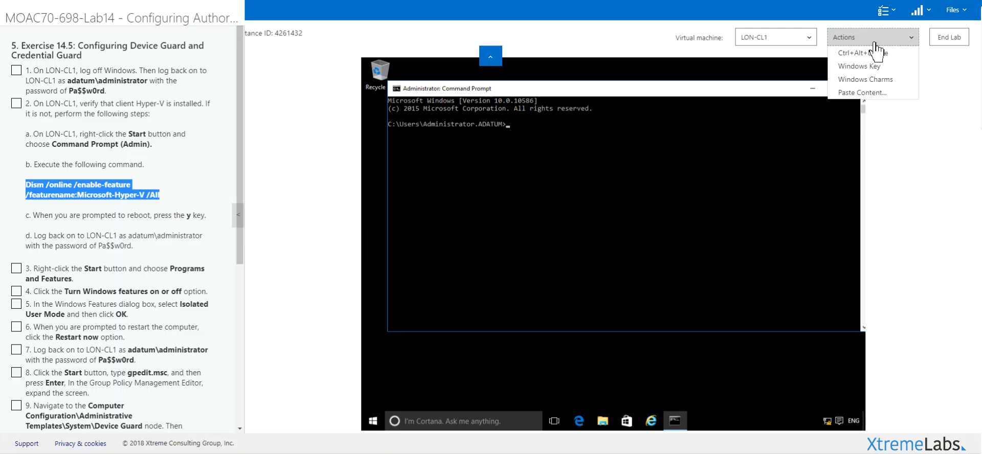
left_click(870, 93)
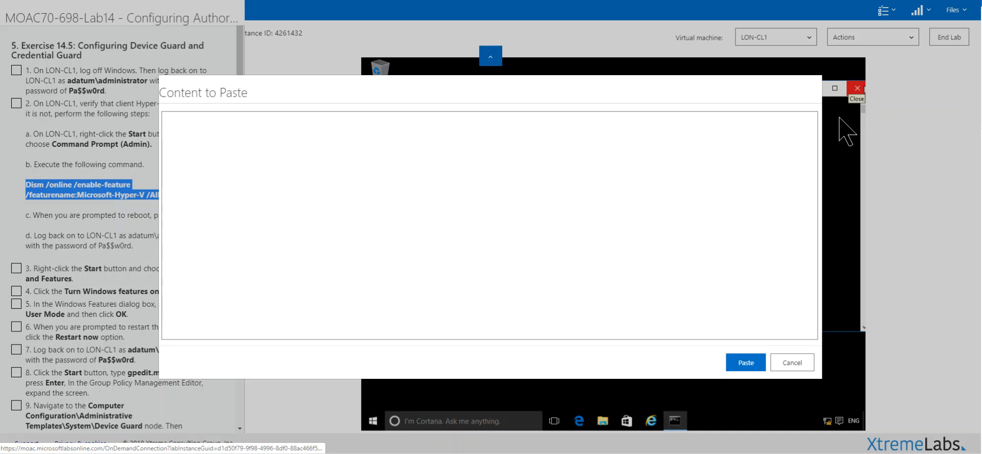
left_click(238, 151)
type("Dism /online /enable-feature /featurename:Microsoft-Hyper-V /All")
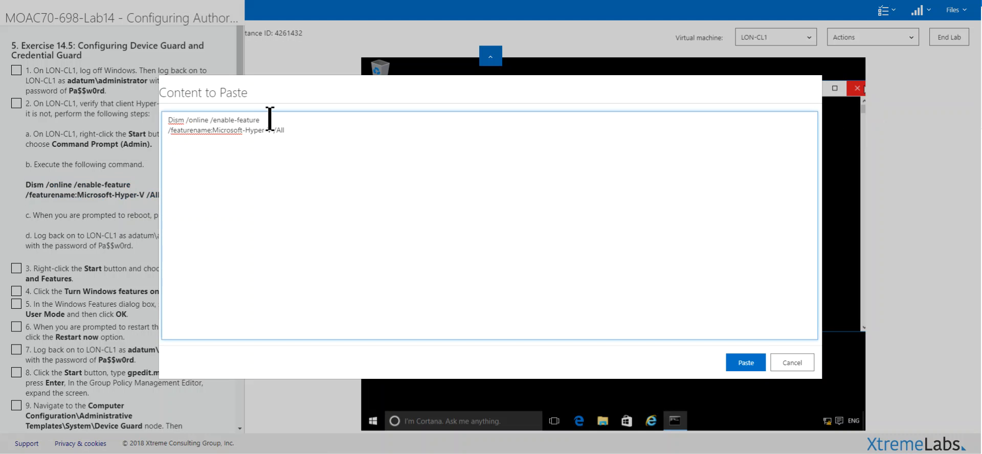
key("Delete")
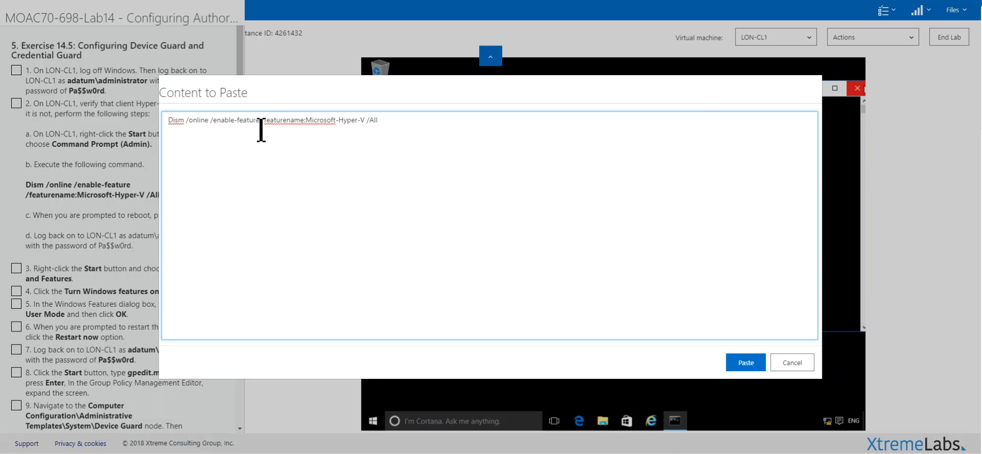
left_click(738, 366)
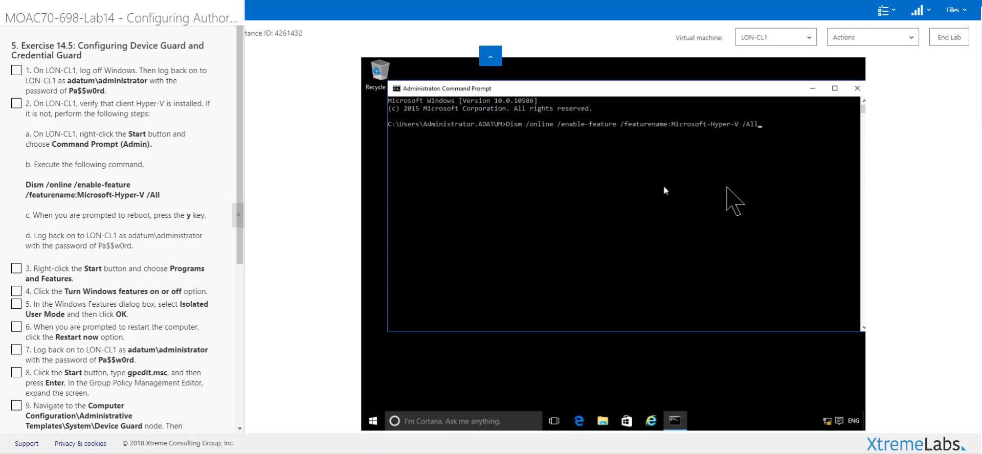
Step: Complete the Dism command with /All, run it to enable Hyper-V, and agree to restart the computer
left_click(761, 131)
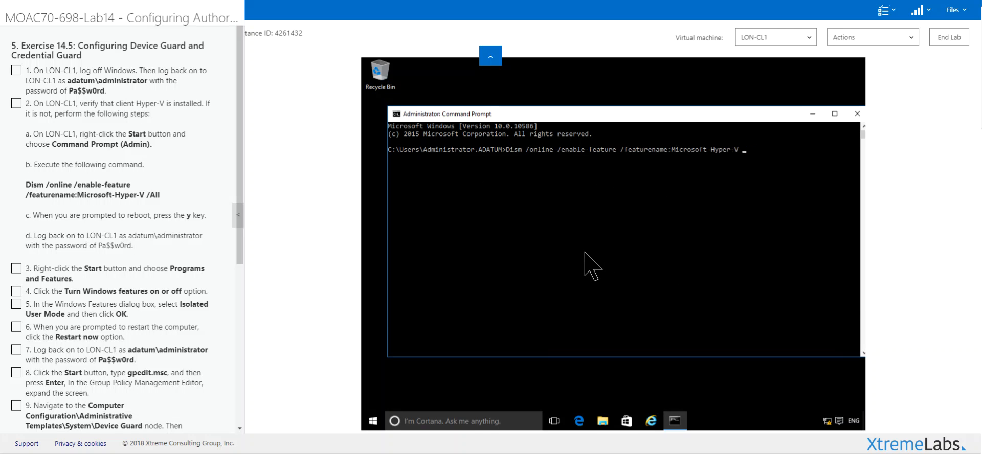
type("/All")
key("Return")
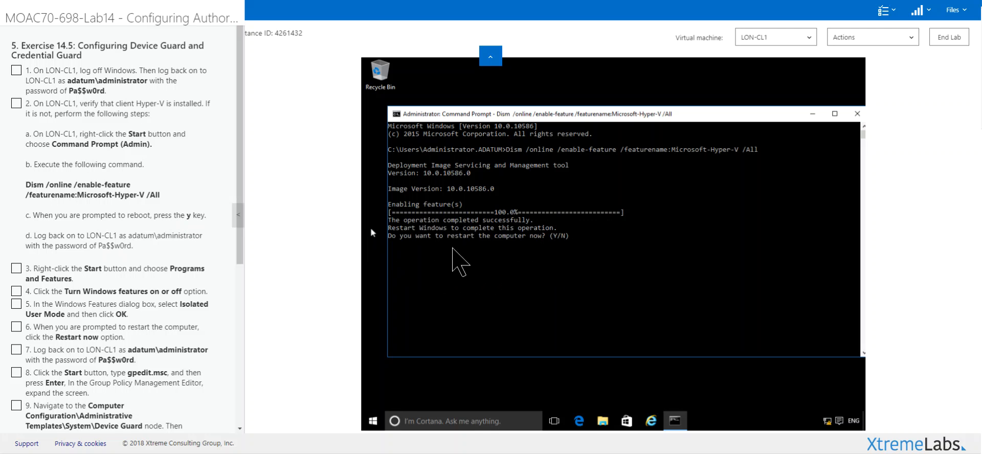
left_click(619, 244)
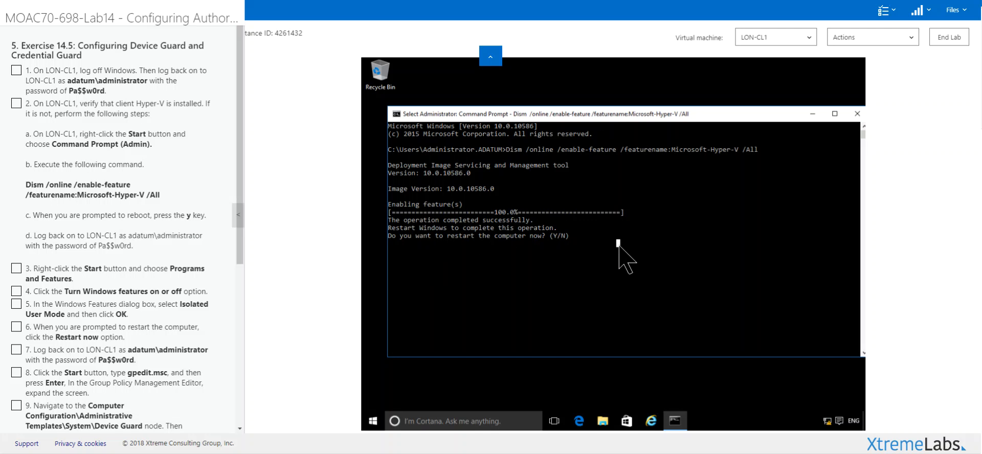
key("y")
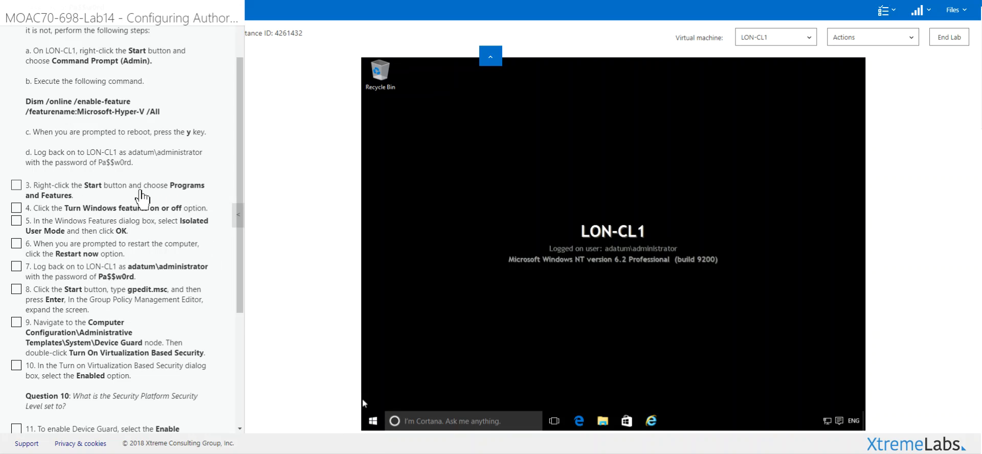
Step: Open Programs and Features, bring up the list for turning Windows features on or off, and check off lab steps 3 and 4
left_click(134, 189)
right_click(374, 422)
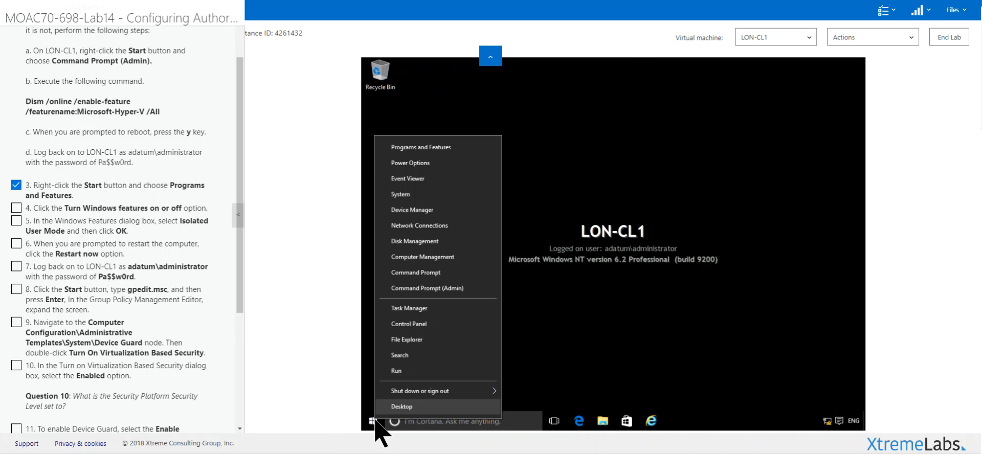
left_click(432, 148)
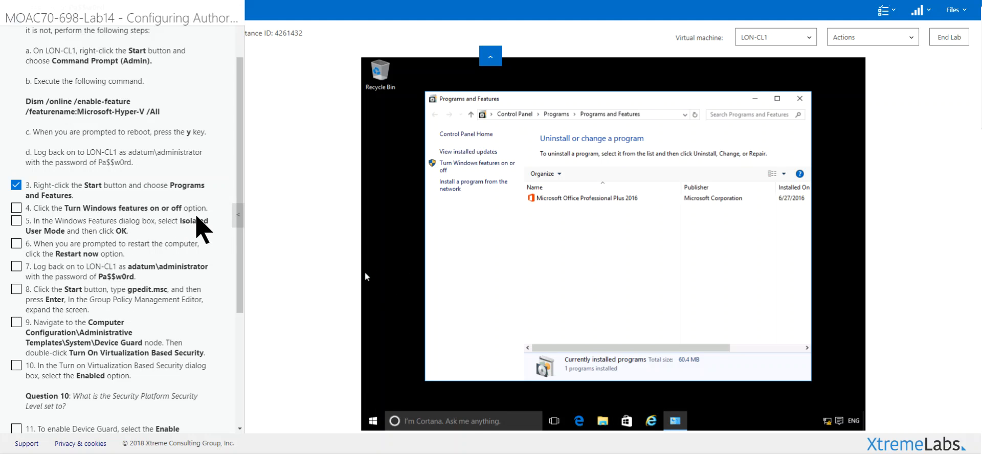
left_click(469, 169)
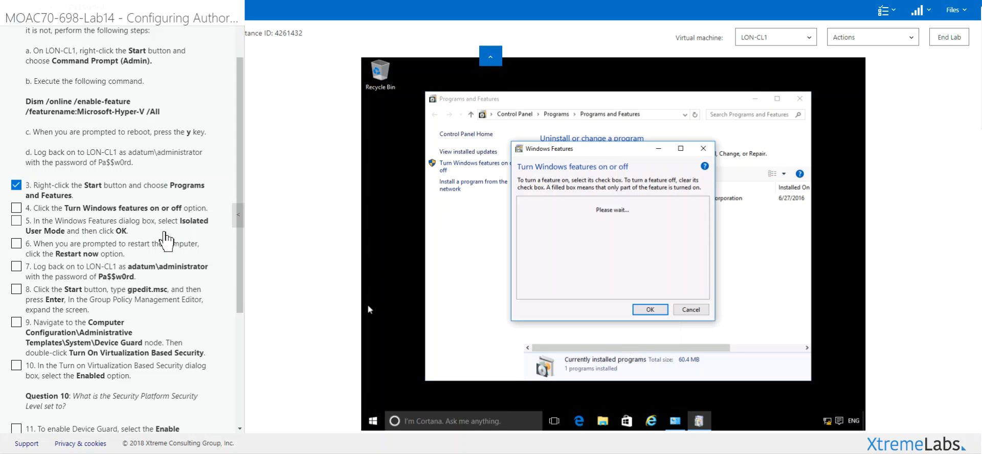
left_click(172, 209)
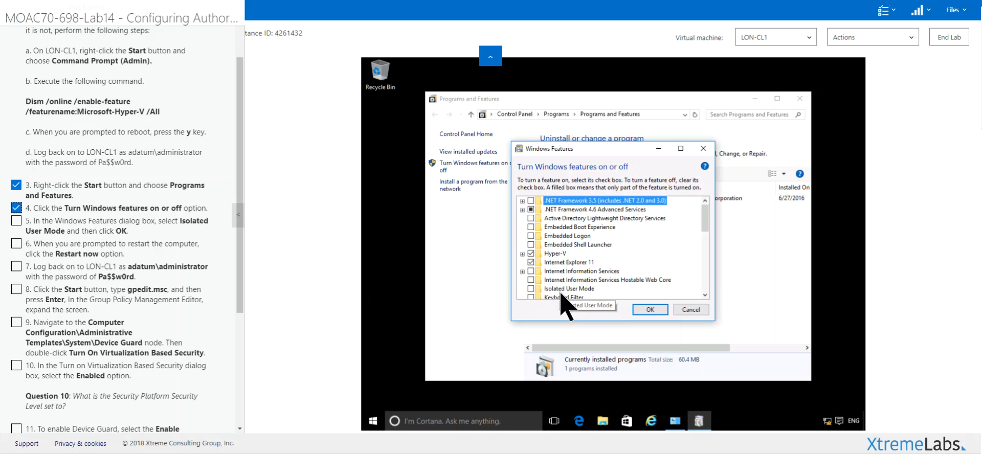
Step: Turn on the Isolated User Mode feature and restart the virtual machine to finish its installation
left_click(532, 289)
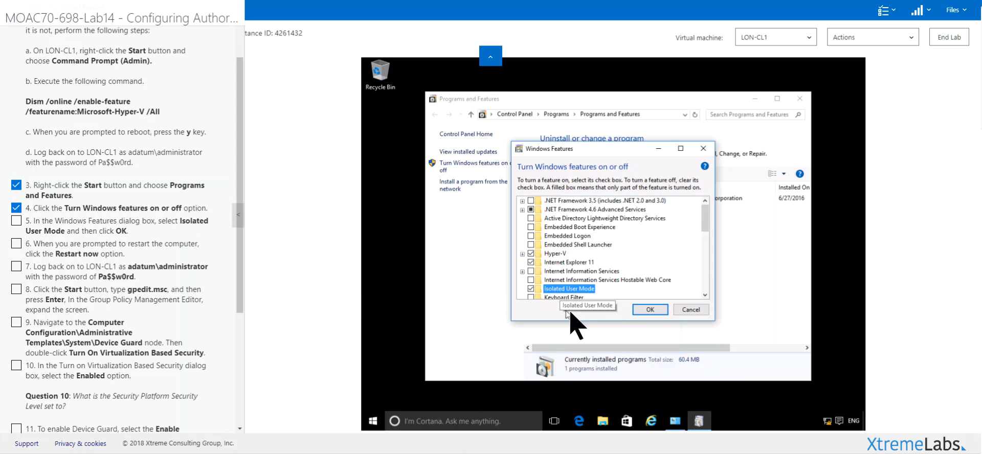
left_click(646, 310)
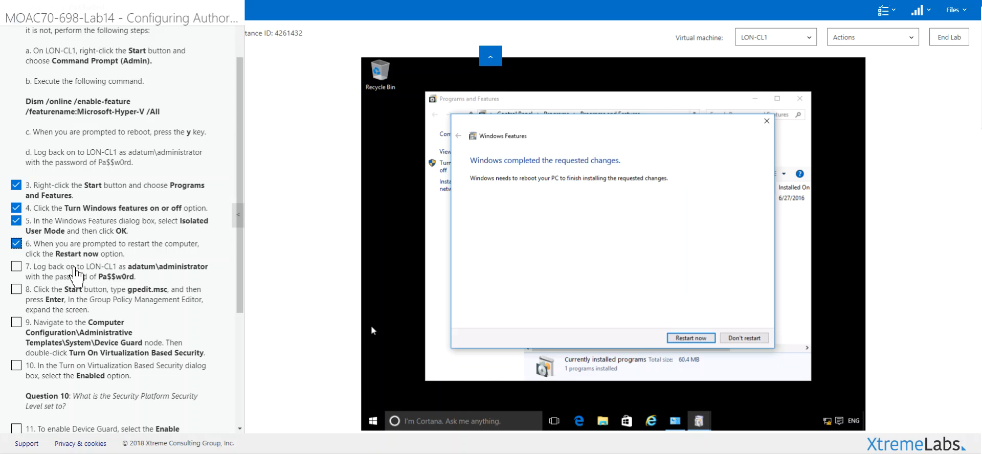
left_click(676, 340)
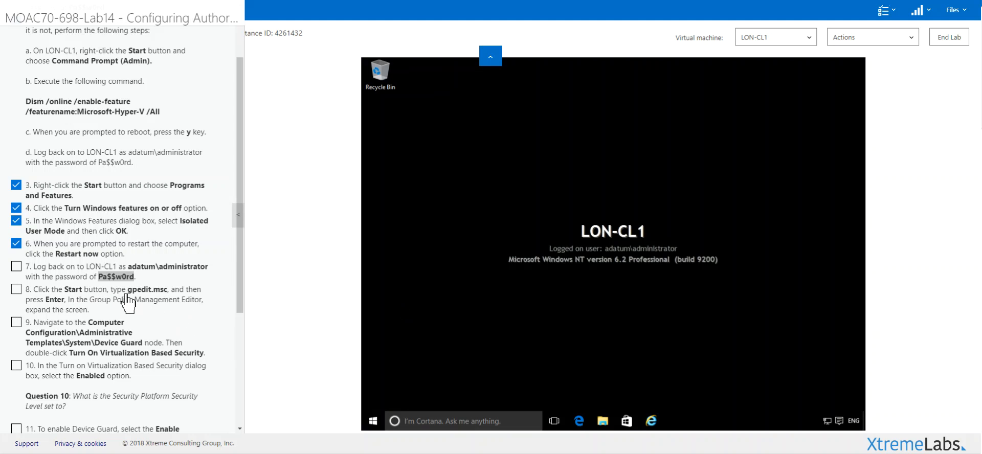
Step: Open the Local Group Policy Editor with gpedit.msc, maximize it and widen the policy tree
left_click_drag(129, 295, 160, 296)
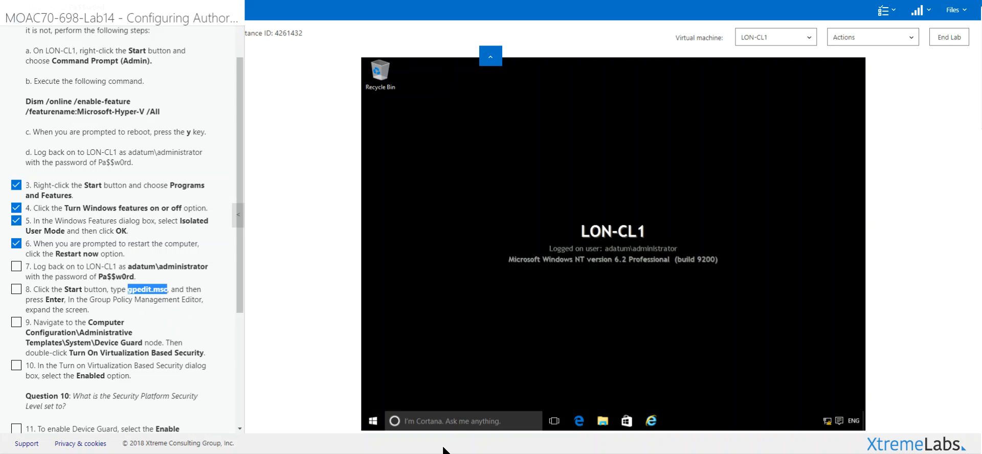
left_click(431, 422)
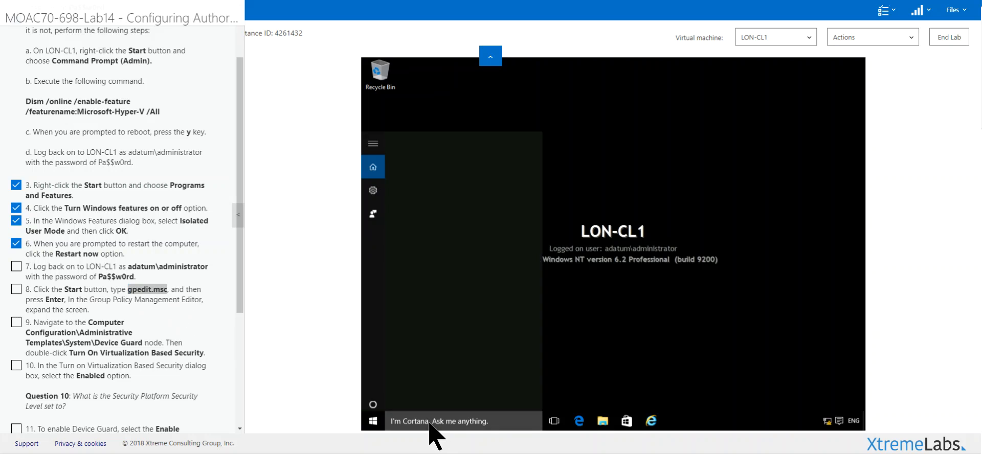
type("g")
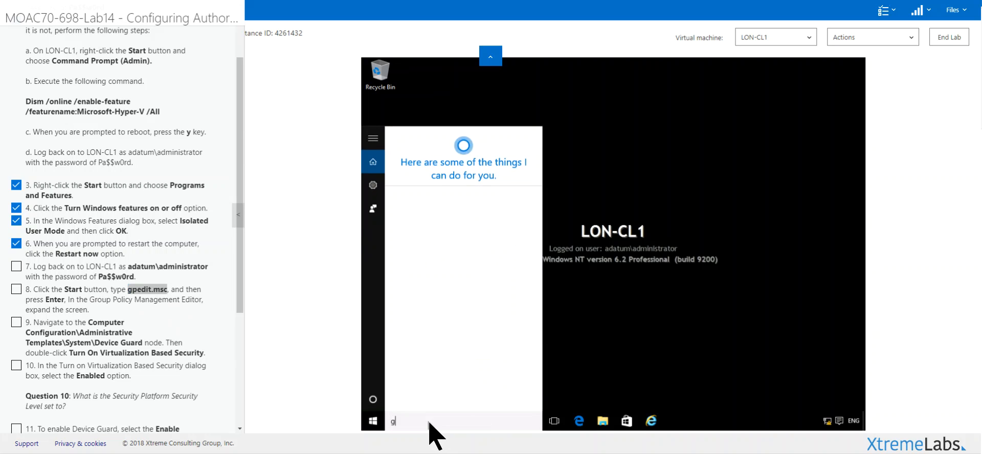
type("pedit.msc")
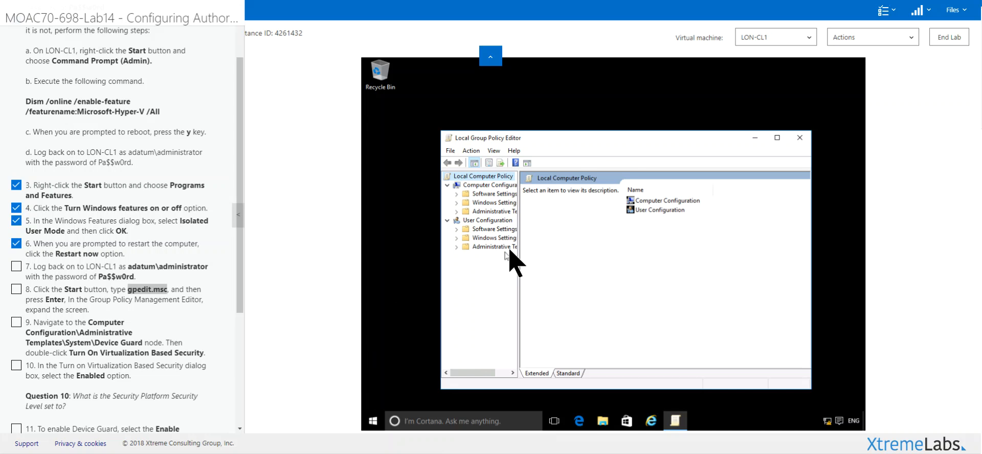
left_click(778, 137)
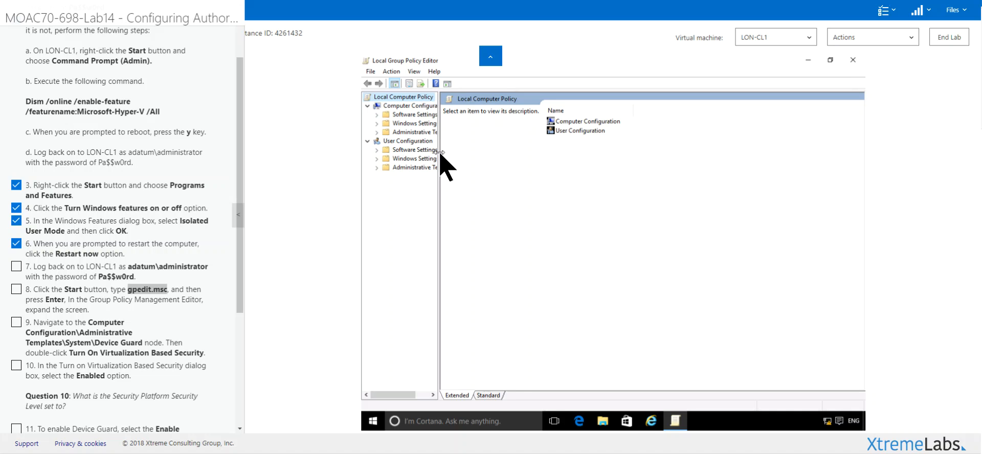
left_click_drag(440, 153, 511, 154)
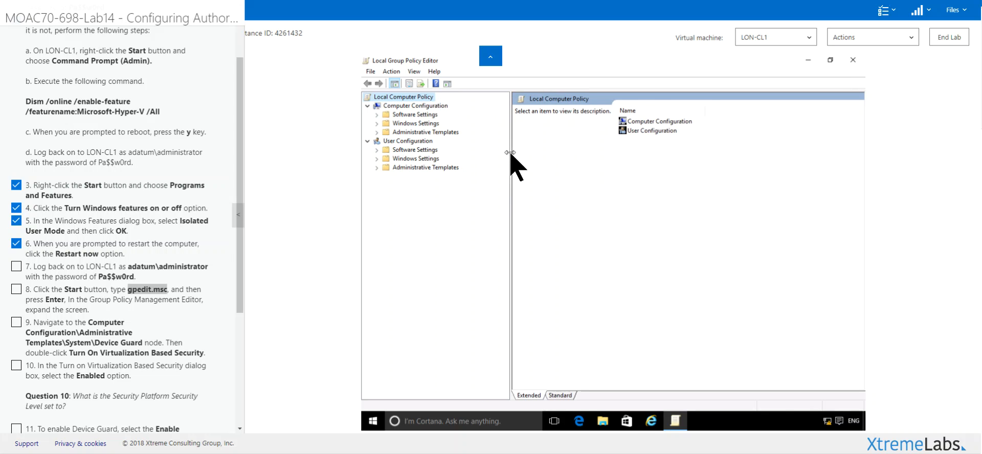
Step: Open the Turn On Virtualization Based Security setting under Computer Configuration\Administrative Templates\System\Device Guard
left_click(382, 134)
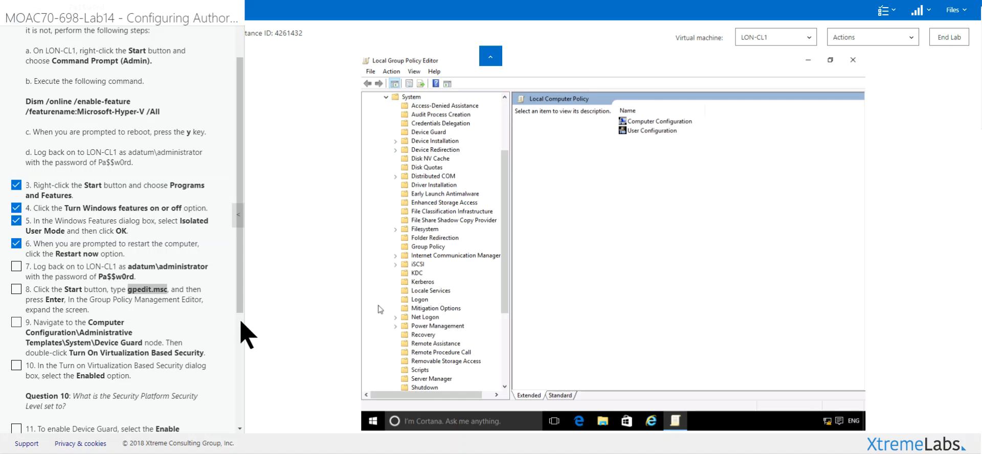
left_click(429, 132)
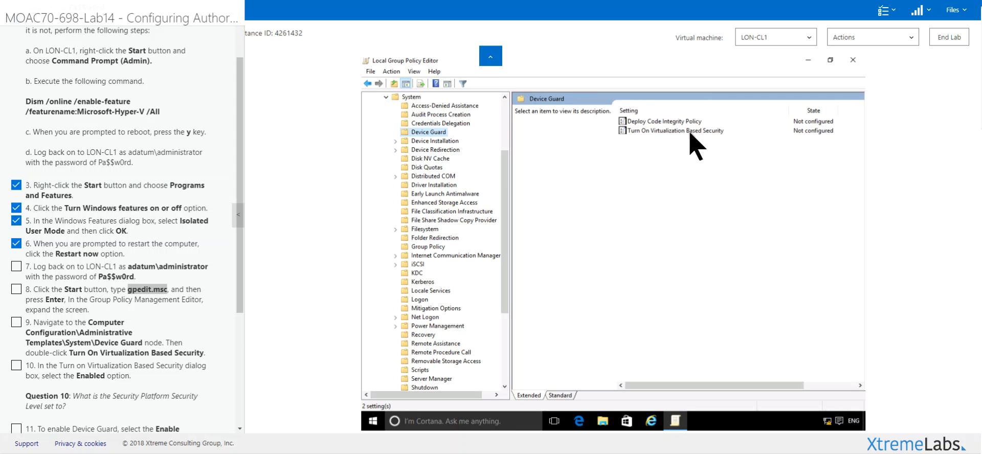
double_click(644, 131)
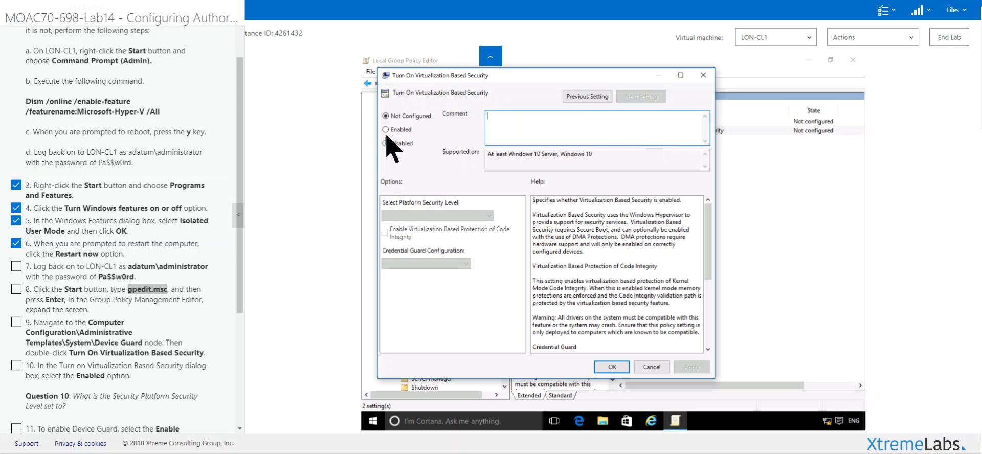
Step: Set the Turn On Virtualization Based Security policy to Enabled, check off lab step 10, and keep Secure Boot as the platform security level
left_click(386, 130)
left_click(92, 378)
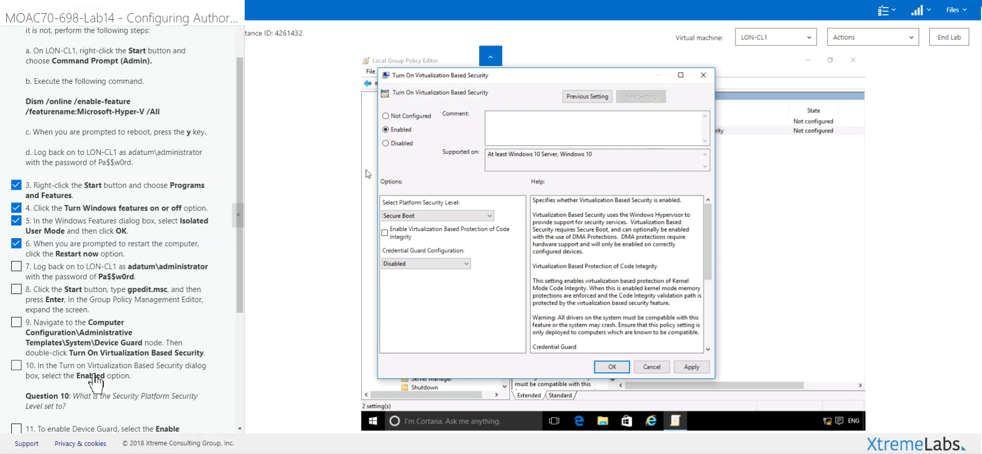
left_click_drag(240, 297, 231, 450)
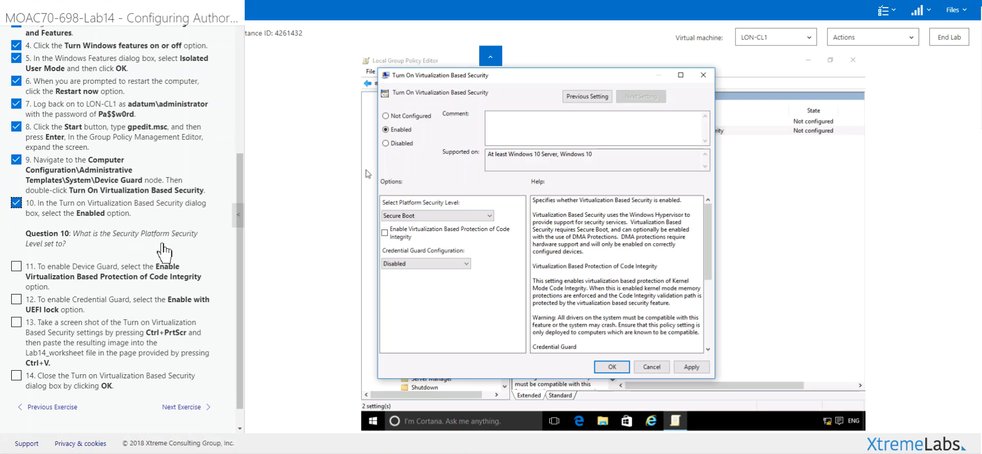
left_click(410, 217)
left_click(407, 219)
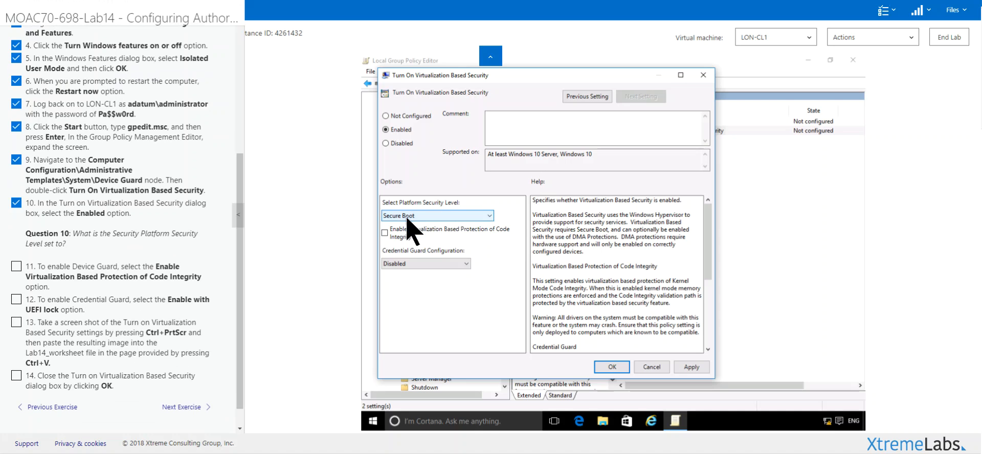
Step: Enable Virtualization Based Protection of Code Integrity, set Credential Guard to Enabled with UEFI lock, check off lab steps 11 to 14, and save the policy
left_click(384, 233)
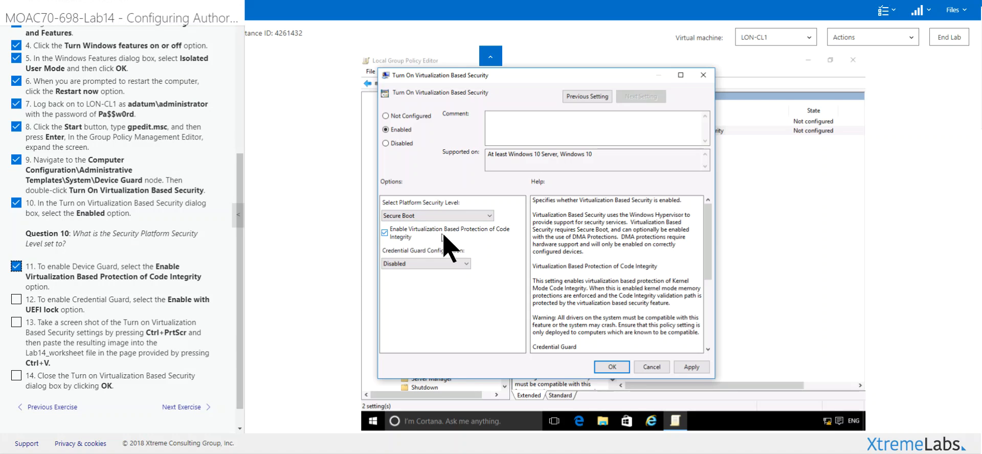
left_click(401, 264)
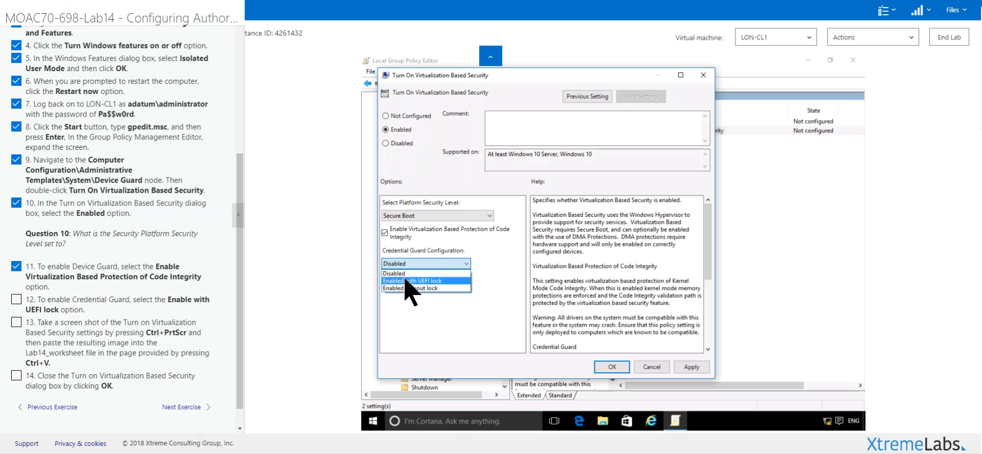
left_click(407, 281)
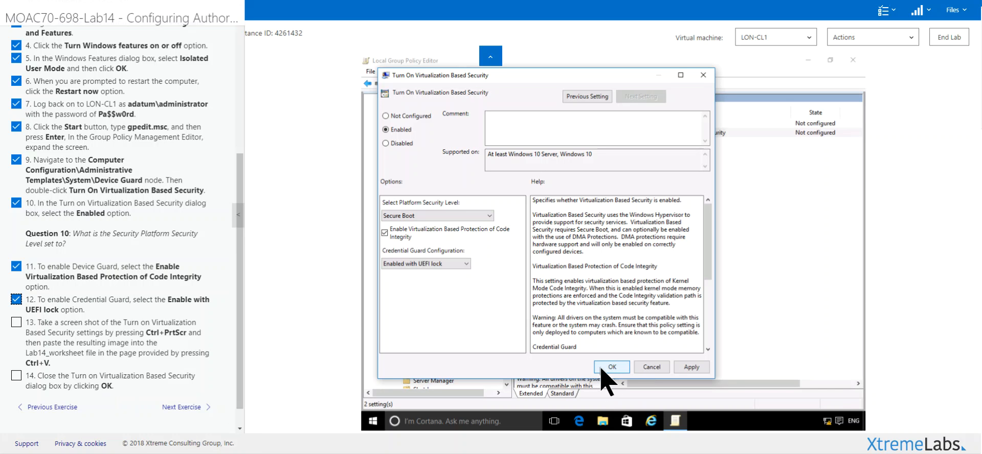
left_click(81, 386)
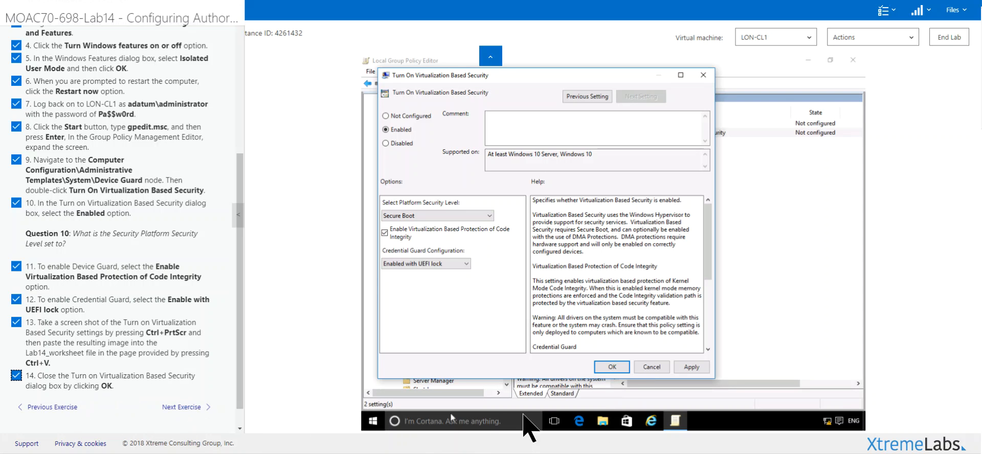
left_click(614, 367)
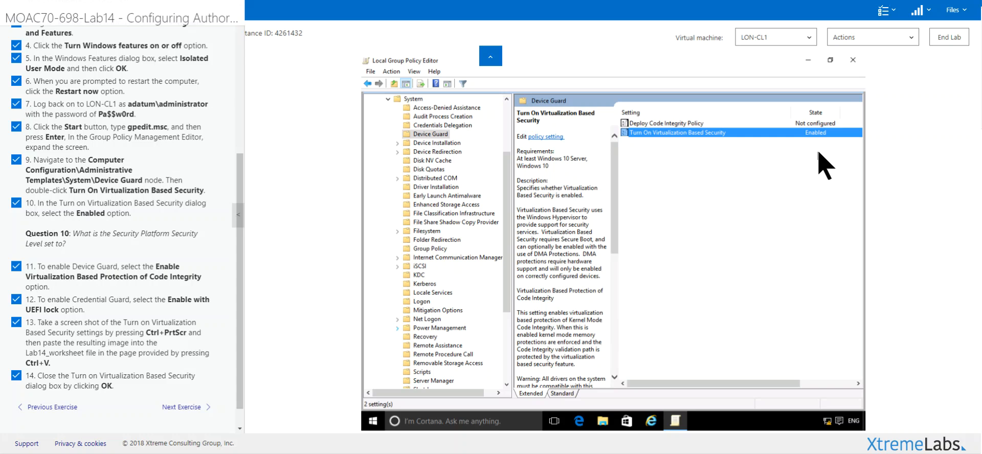
Step: Go to the next lab exercise, Lab Challenge: Managing Account Policies, and highlight its heading
scroll(237, 410, "down", 1)
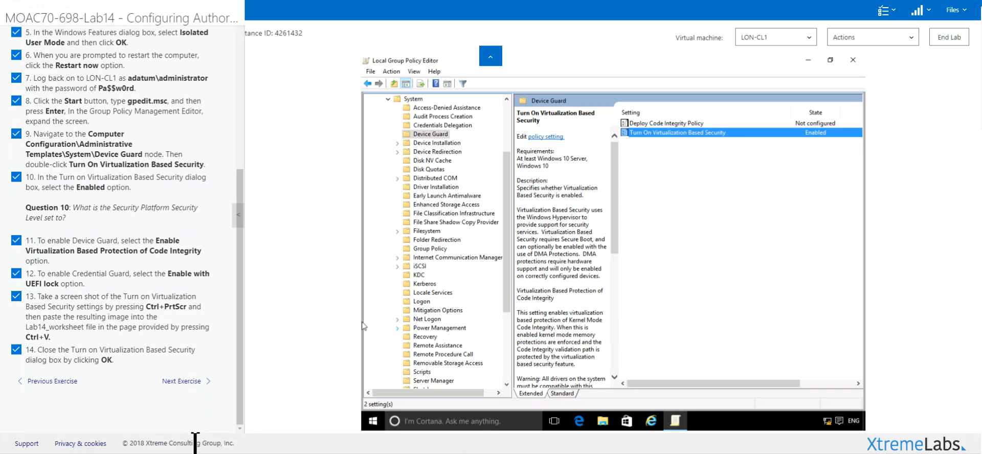
left_click(183, 381)
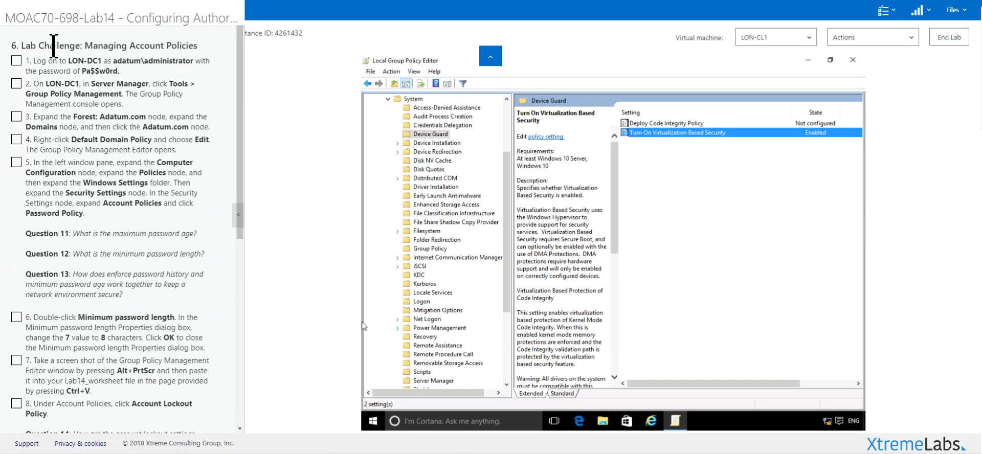
left_click_drag(55, 46, 198, 46)
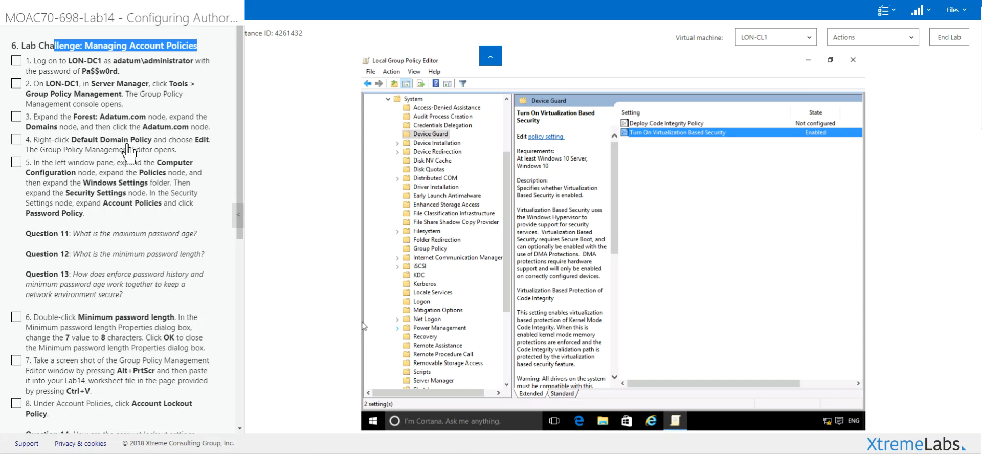
Step: Switch to the LON-DC1 virtual machine and close Active Directory Users and Computers
left_click(786, 39)
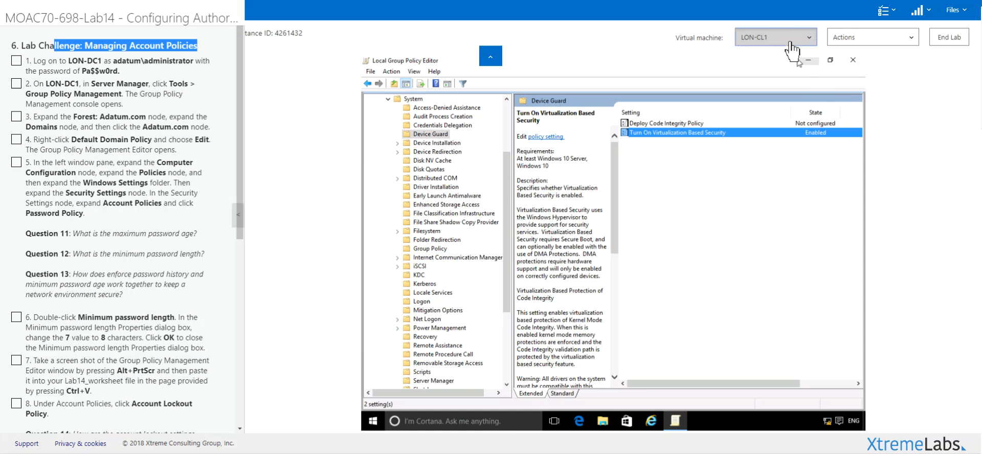
left_click(776, 65)
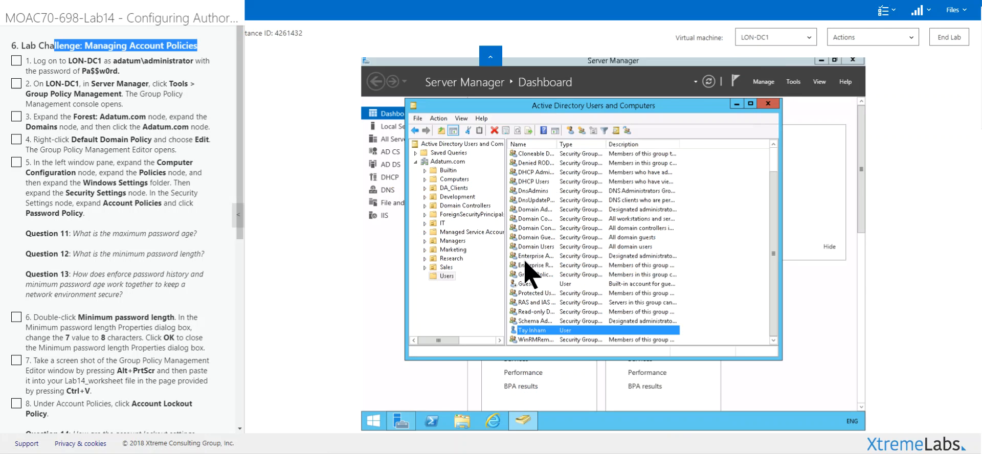
left_click(768, 104)
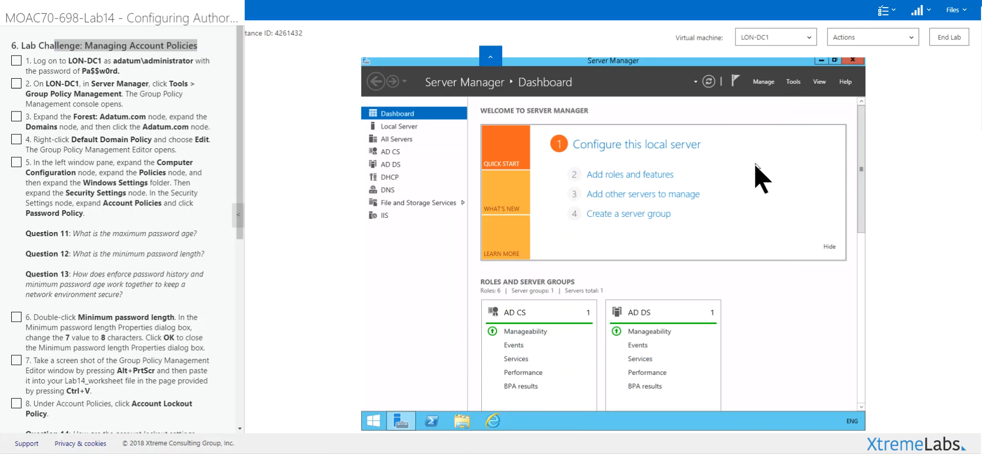
Step: Open the Group Policy Management console from Server Manager and check off lab steps 1 and 2
left_click(793, 83)
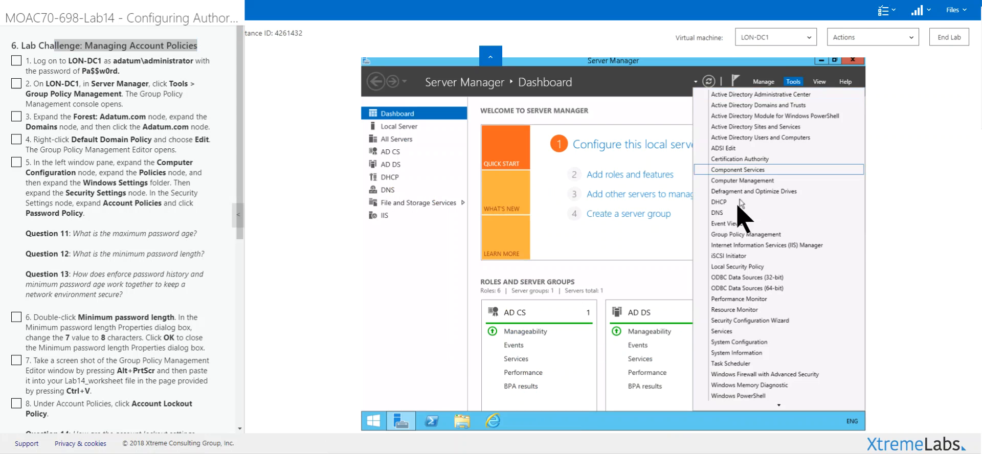
left_click(725, 235)
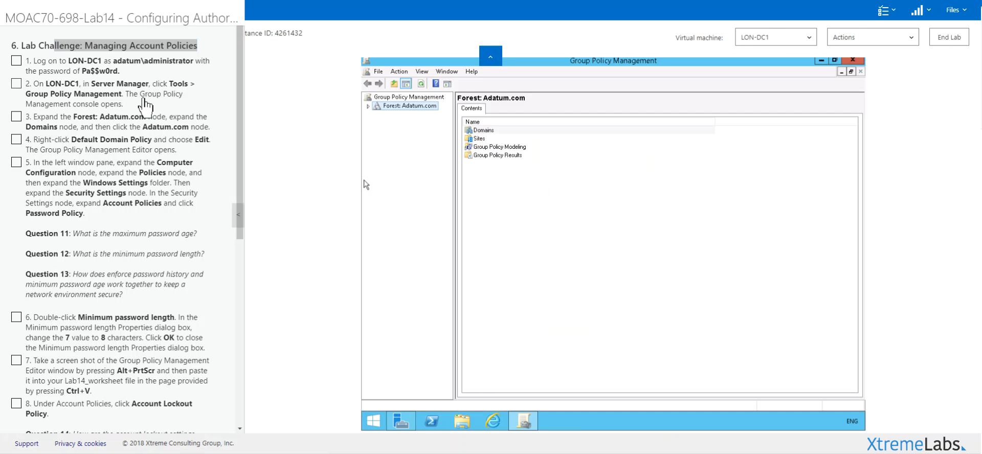
left_click(143, 97)
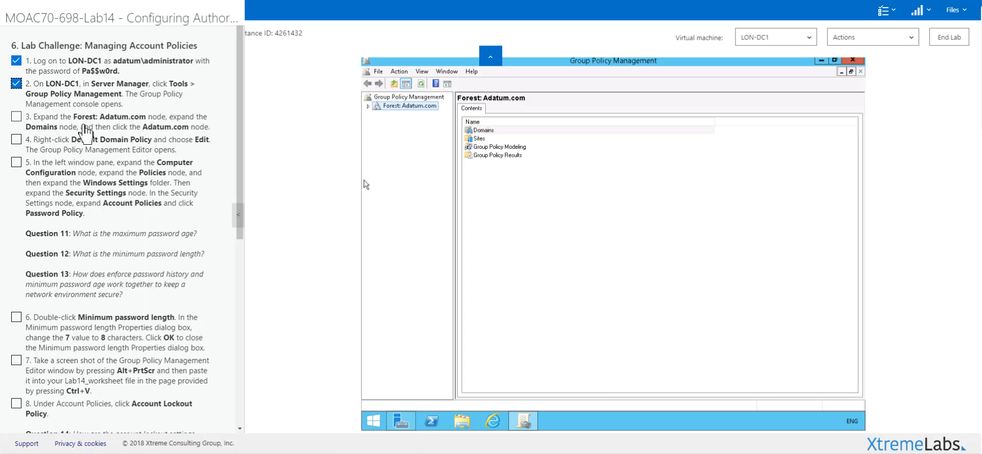
Step: Expand Forest: Adatum.com, Domains and Adatum.com in the console tree and widen the tree to show the full names
left_click(369, 106)
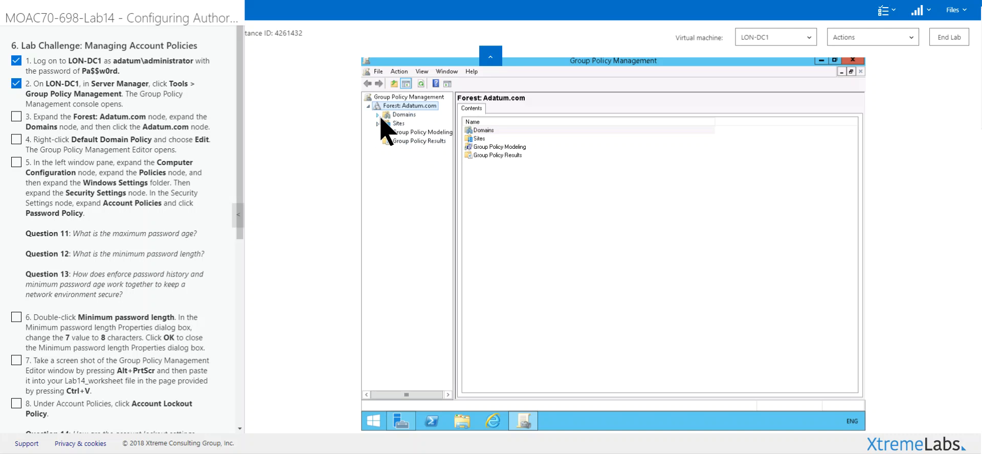
left_click(379, 115)
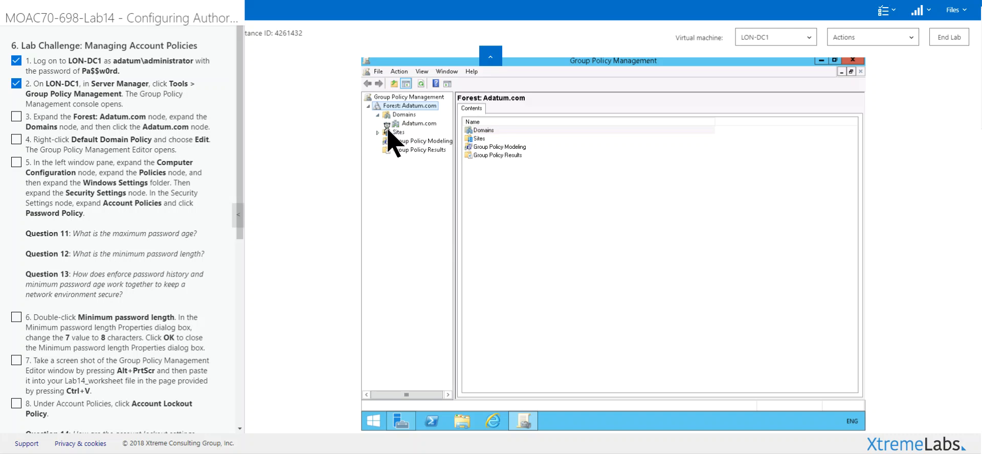
left_click(388, 124)
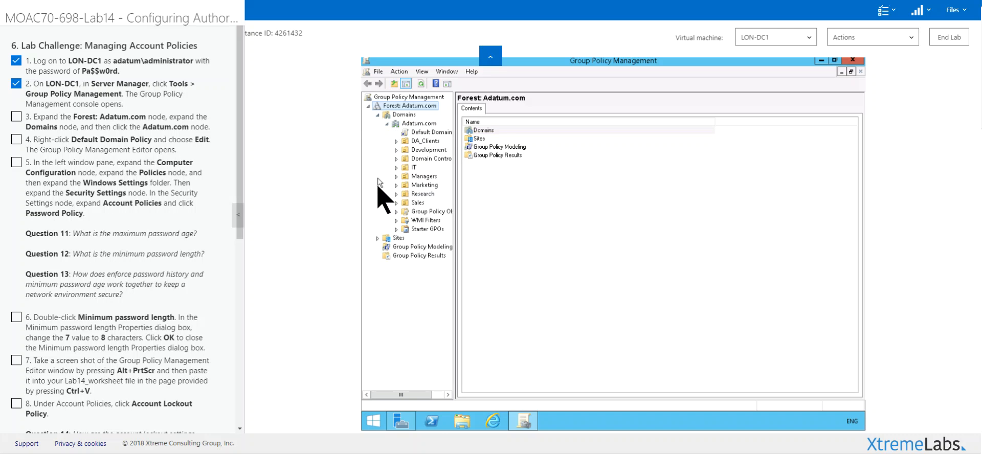
left_click(464, 130)
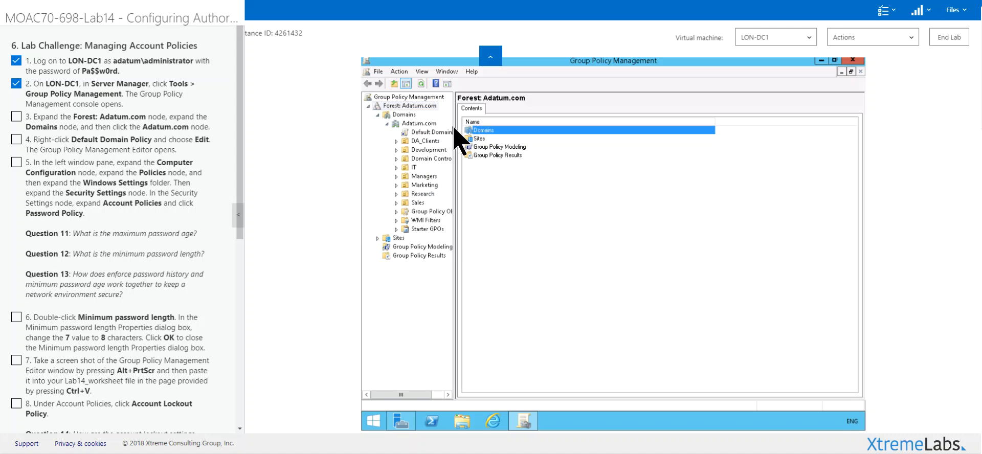
left_click_drag(454, 126, 503, 163)
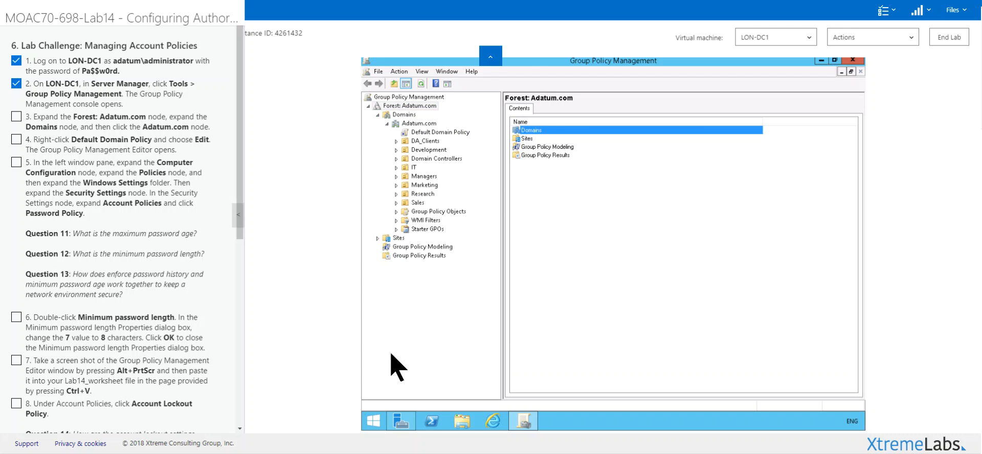
Step: Select the Default Domain Policy under Adatum.com, accept the linked GPO notice, and open the policy for editing
left_click(430, 132)
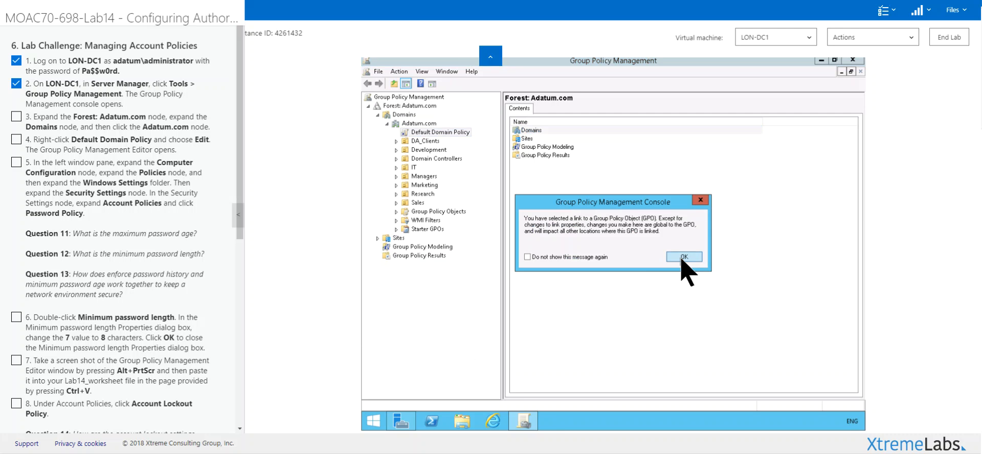
left_click(681, 259)
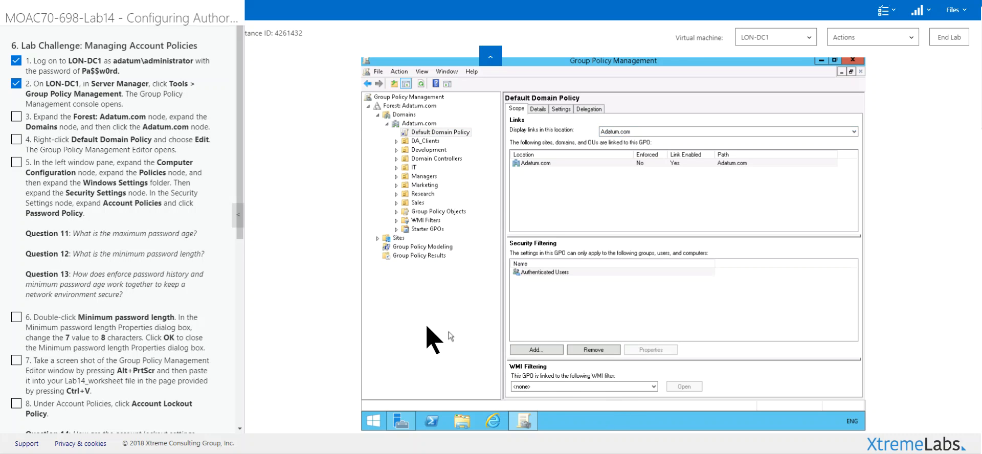
right_click(458, 134)
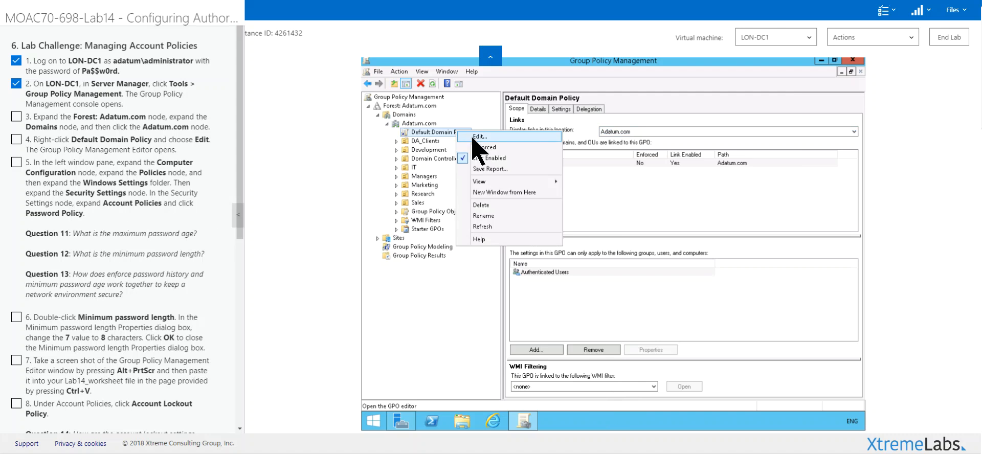
left_click(474, 137)
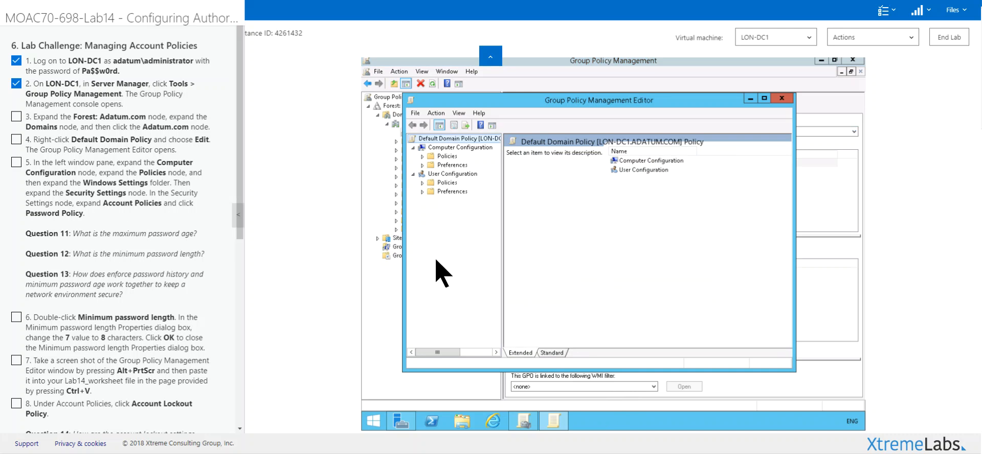
Step: Display the Password Policy settings under Computer Configuration\Policies\Windows Settings\Security Settings\Account Policies, widening the tree
left_click(423, 156)
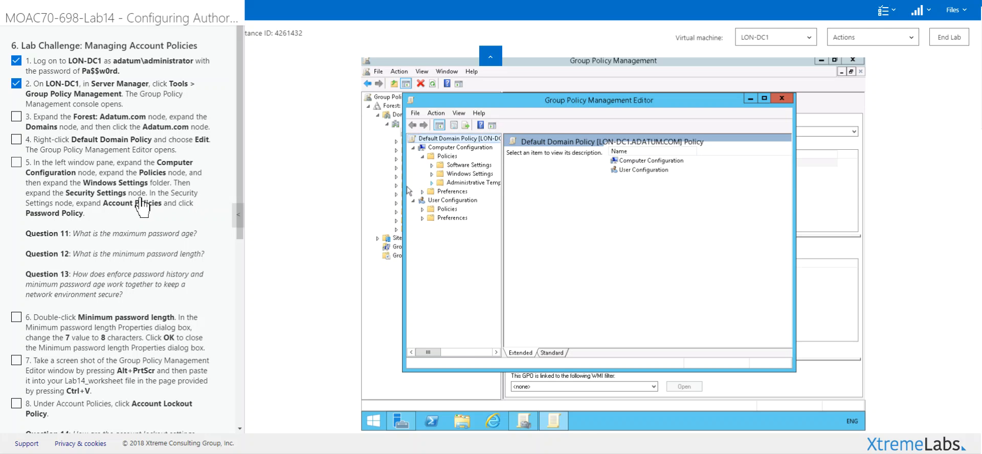
left_click(432, 174)
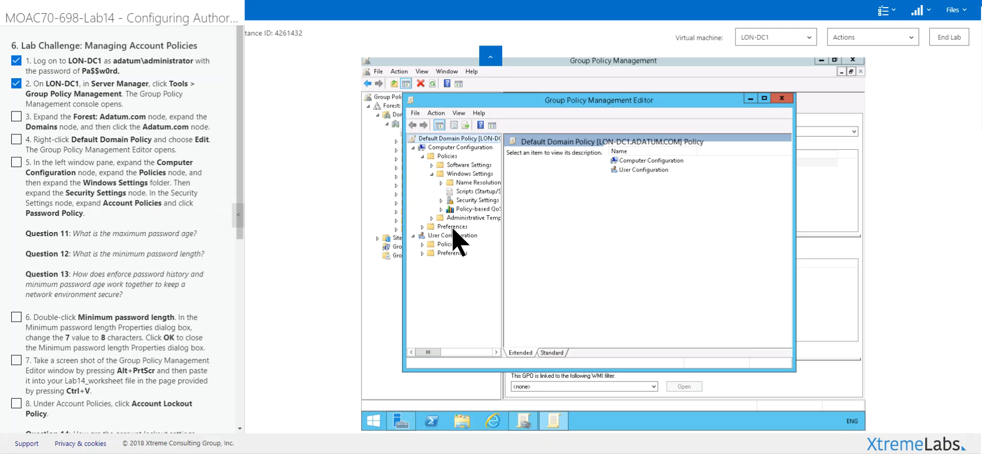
left_click(463, 203)
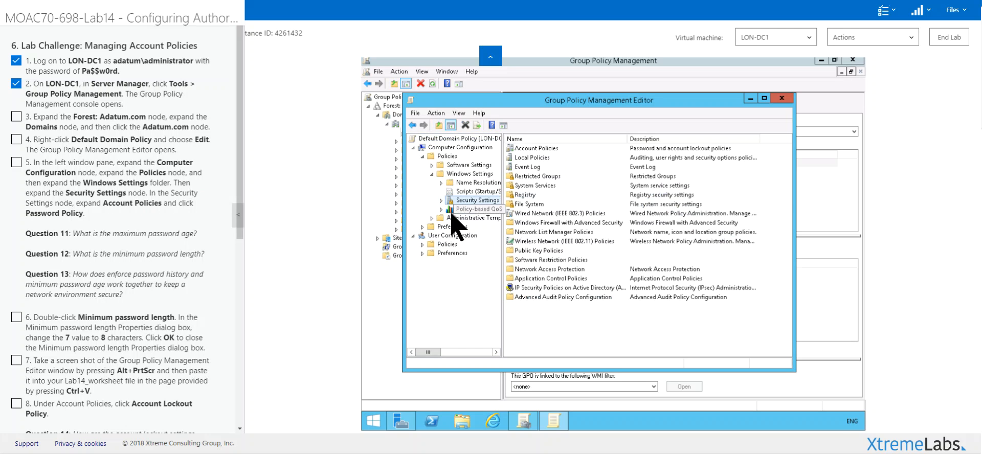
left_click(442, 201)
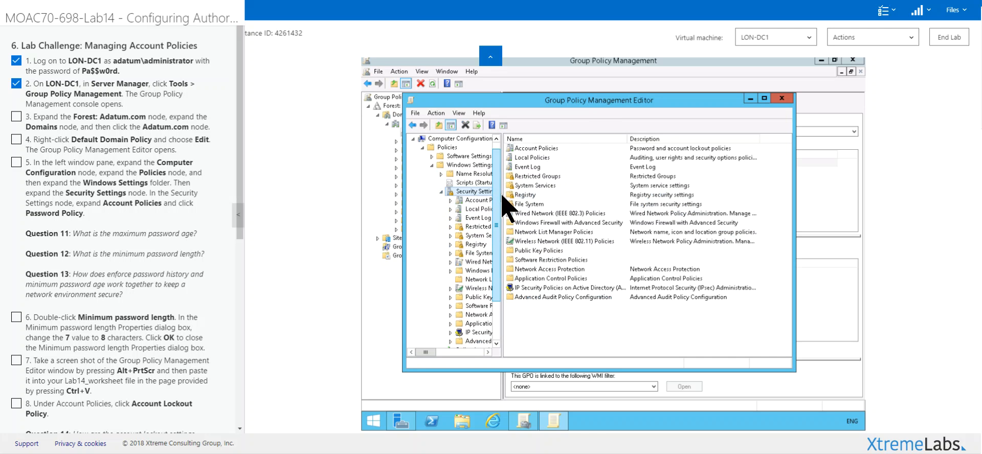
left_click_drag(503, 194, 551, 200)
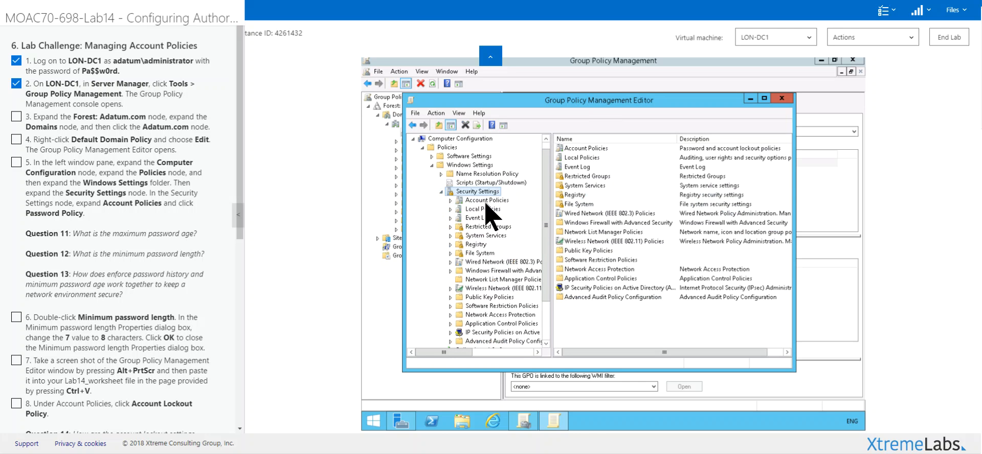
left_click(487, 202)
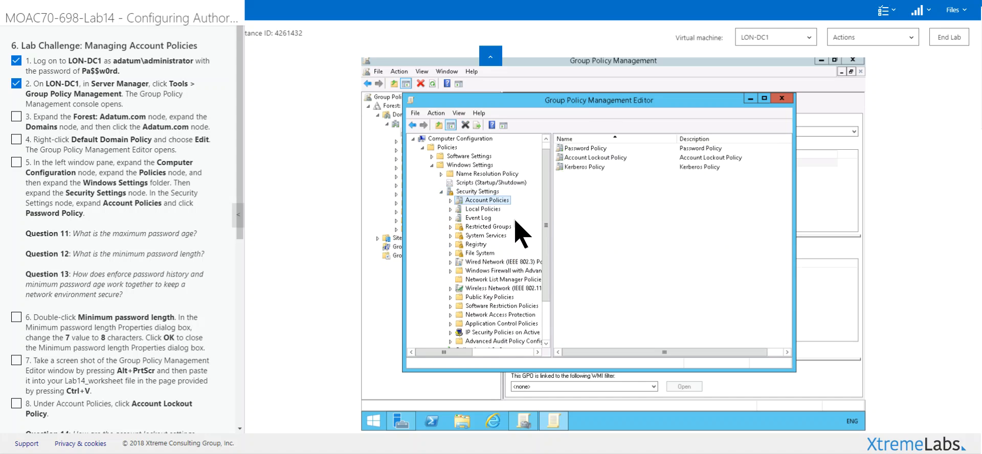
double_click(592, 150)
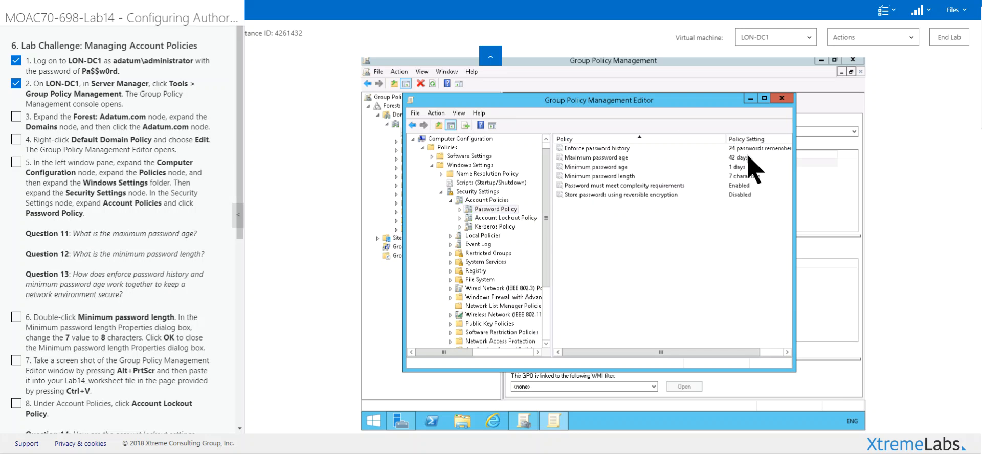
left_click(512, 210)
Step: Examine the properties of Enforce password history and Minimum password length without changing them
double_click(617, 149)
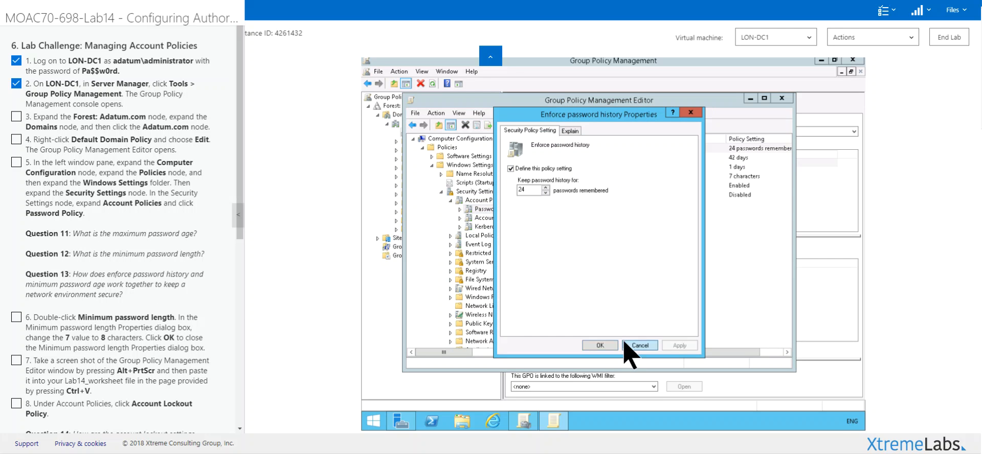
left_click(634, 345)
double_click(600, 177)
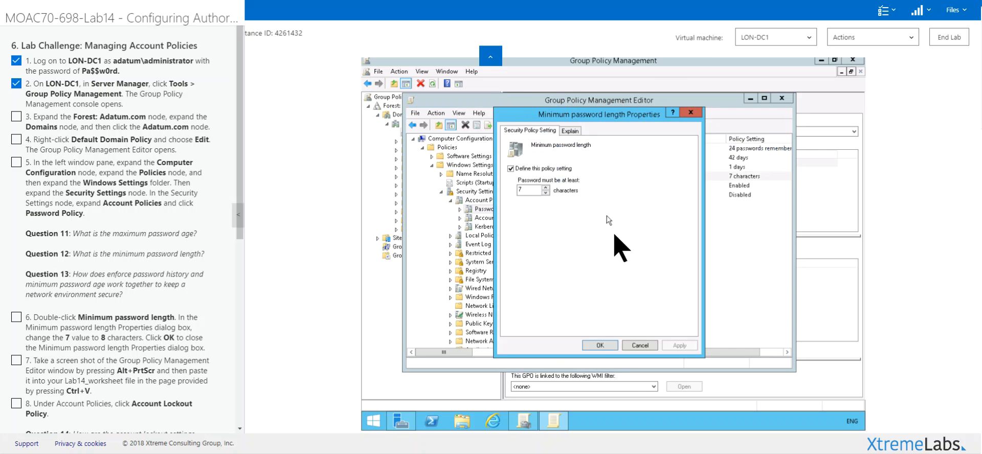
left_click(635, 345)
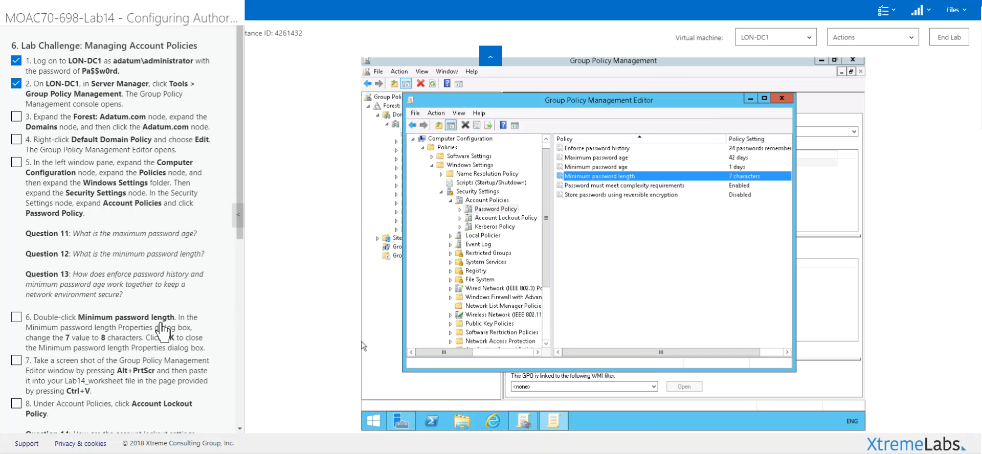
Step: Set Minimum password length to 8 characters, apply the change, and mark lab steps 3 through 6 complete
double_click(614, 178)
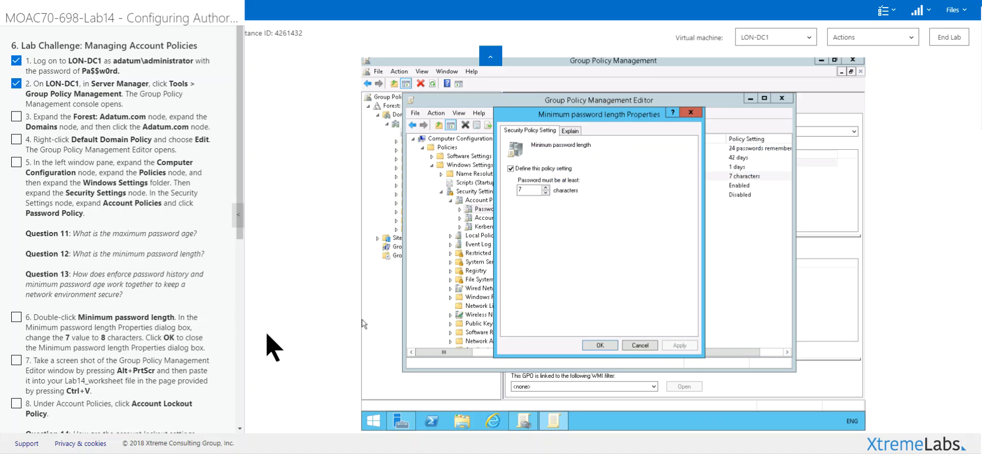
left_click(546, 187)
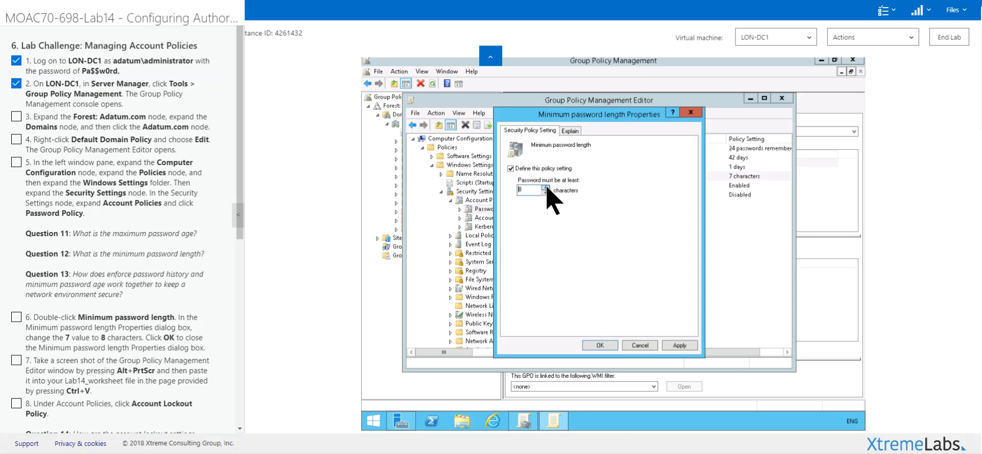
left_click(677, 345)
left_click(608, 346)
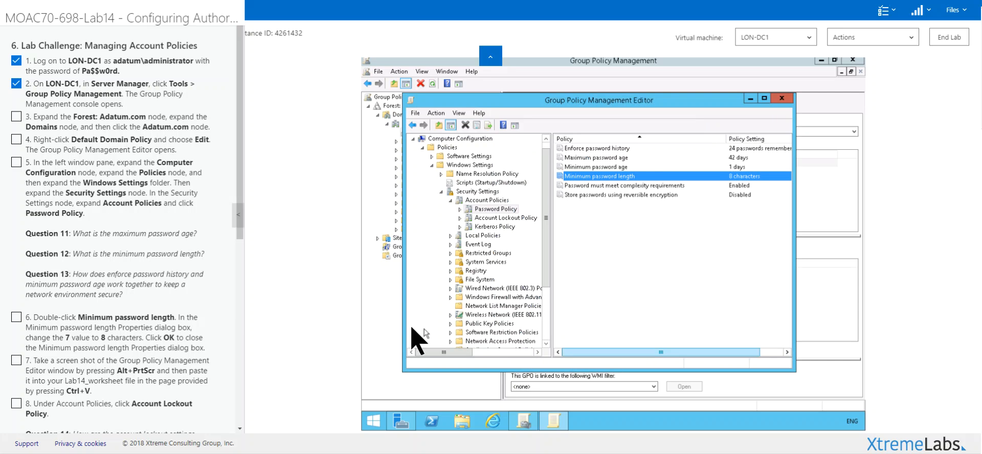
left_click(131, 337)
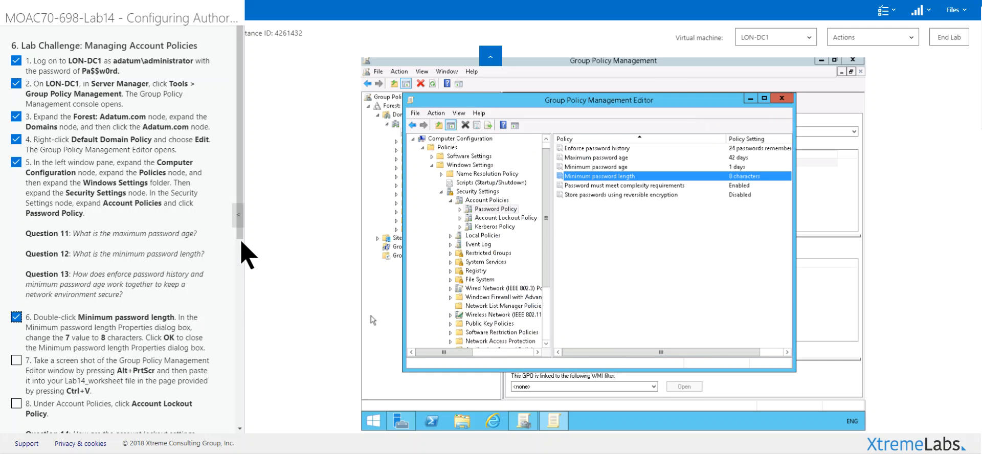
Step: Display the Account Lockout Policy settings and define Account lockout duration with the 30-minute value
scroll(242, 281, "down", 3)
scroll(248, 303, "down", 3)
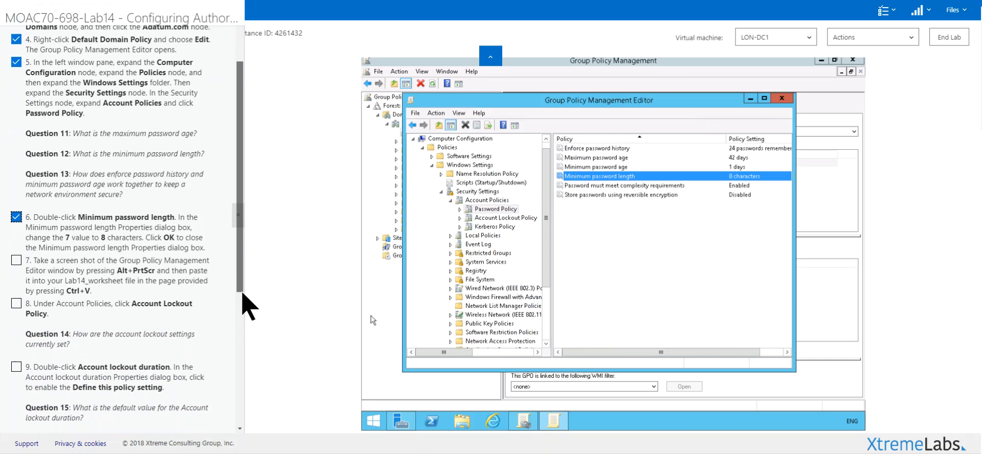
left_click(514, 218)
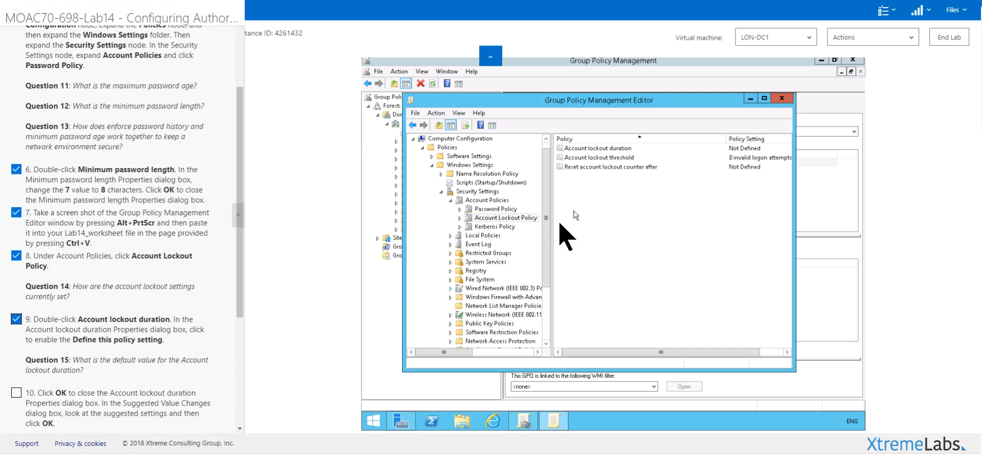
double_click(612, 149)
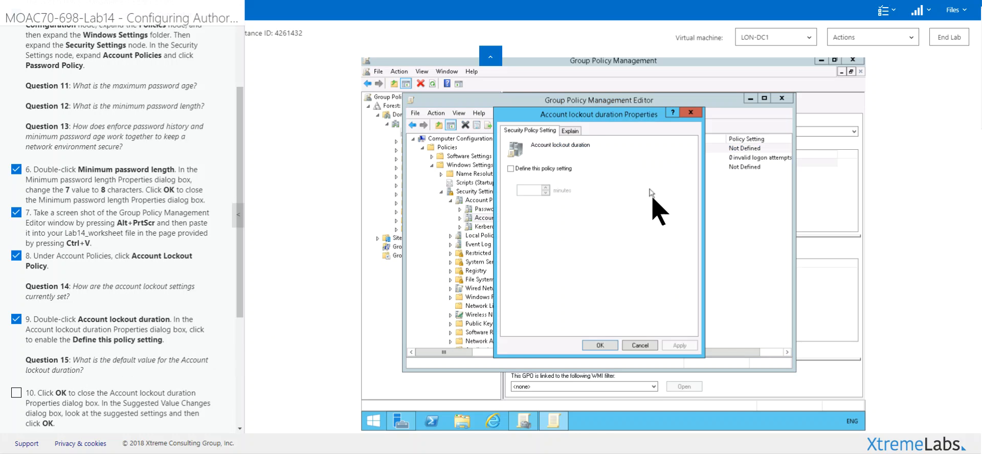
left_click(511, 169)
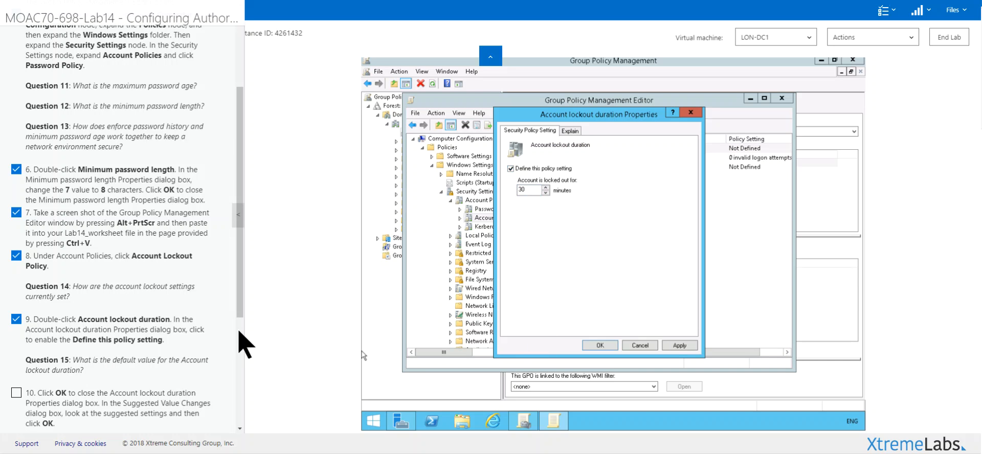
left_click(524, 190)
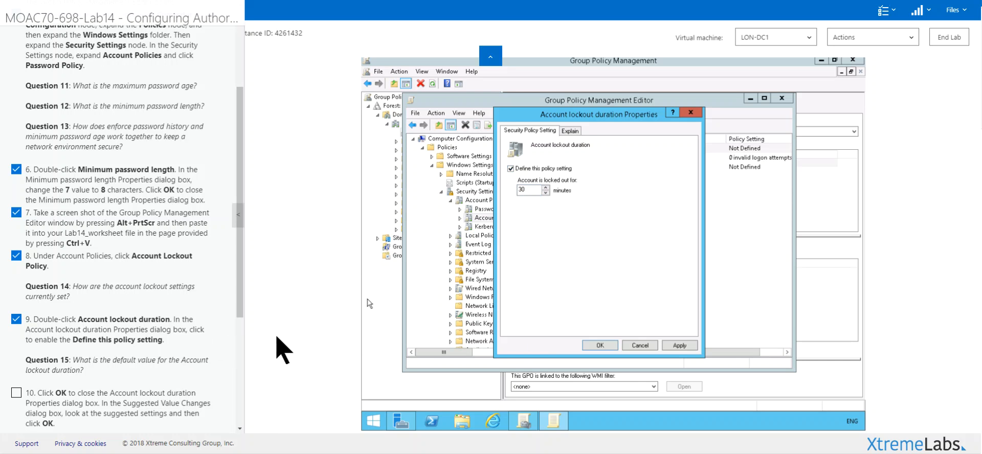
Step: Confirm the lockout duration, accept the suggested 5 invalid logon attempts and 30-minute counter reset, and mark lab step 10 complete
left_click_drag(243, 309, 239, 384)
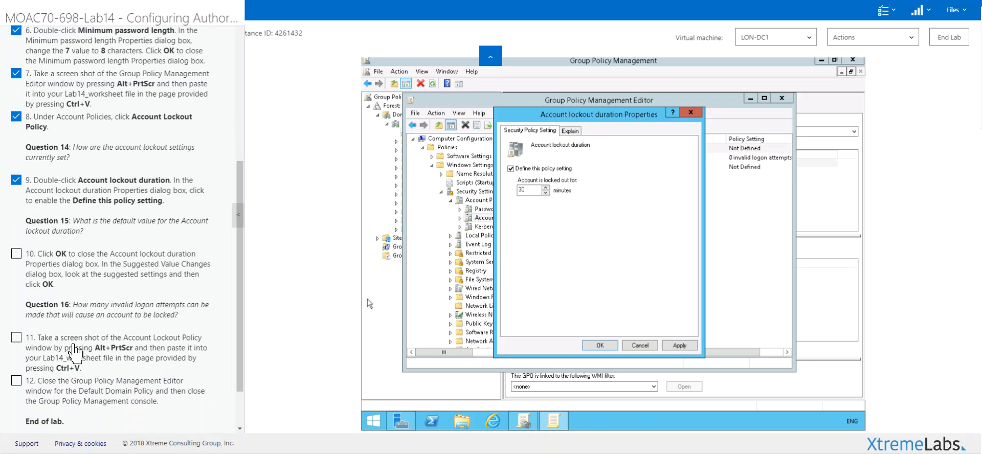
left_click(600, 345)
left_click(110, 277)
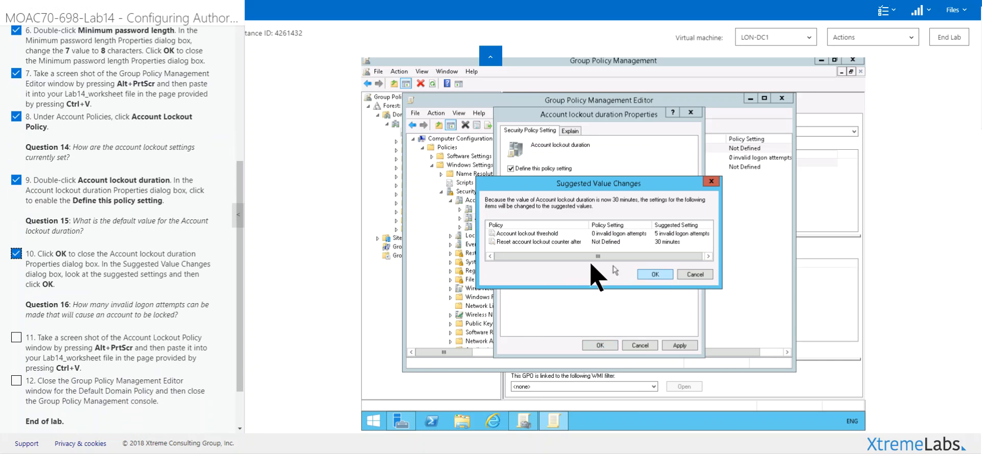
left_click(656, 275)
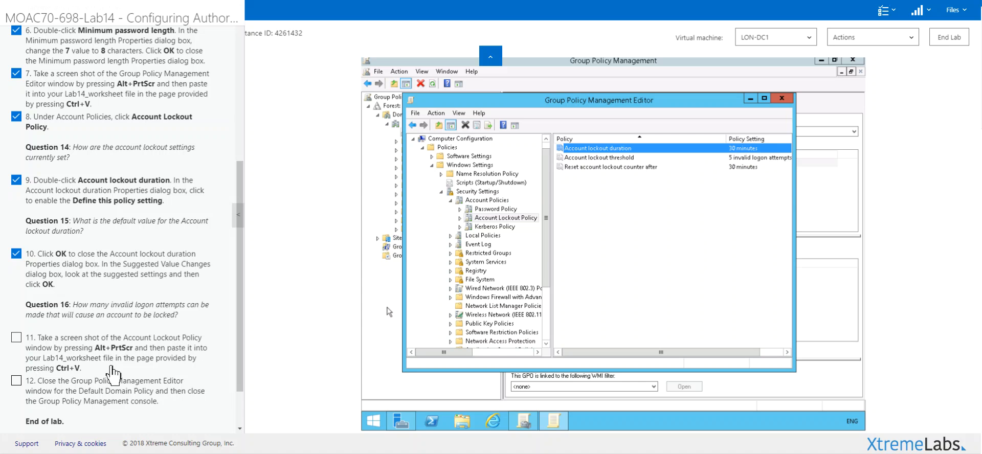
Step: Mark lab steps 11 and 12 complete and close both the Group Policy Management Editor and the Group Policy Management console
left_click_drag(241, 339, 239, 379)
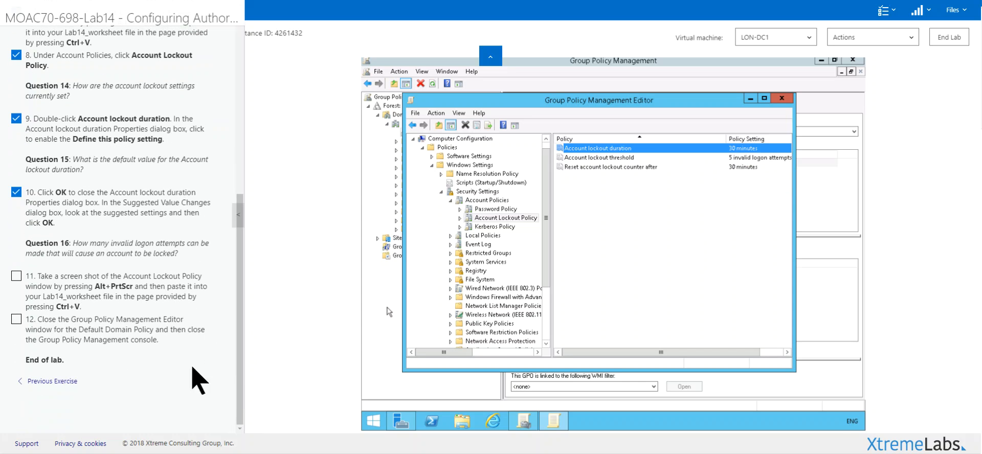
left_click(118, 304)
left_click(106, 333)
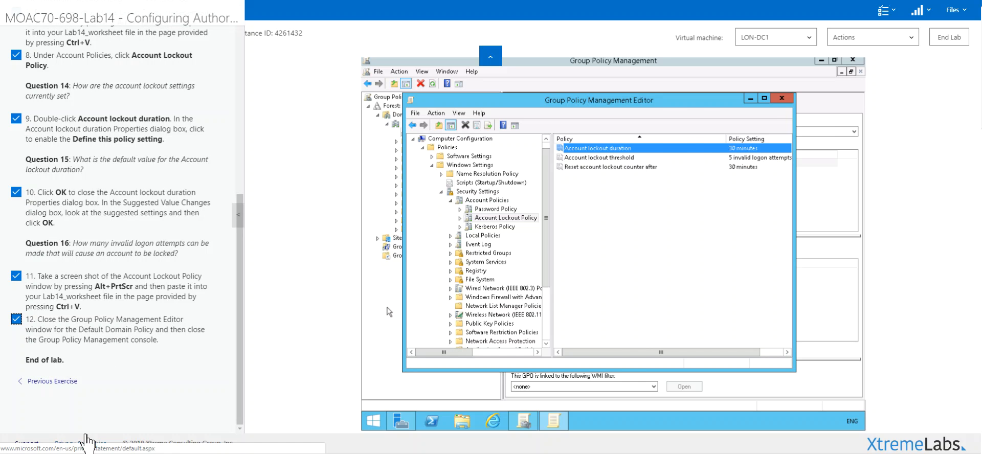
left_click(791, 102)
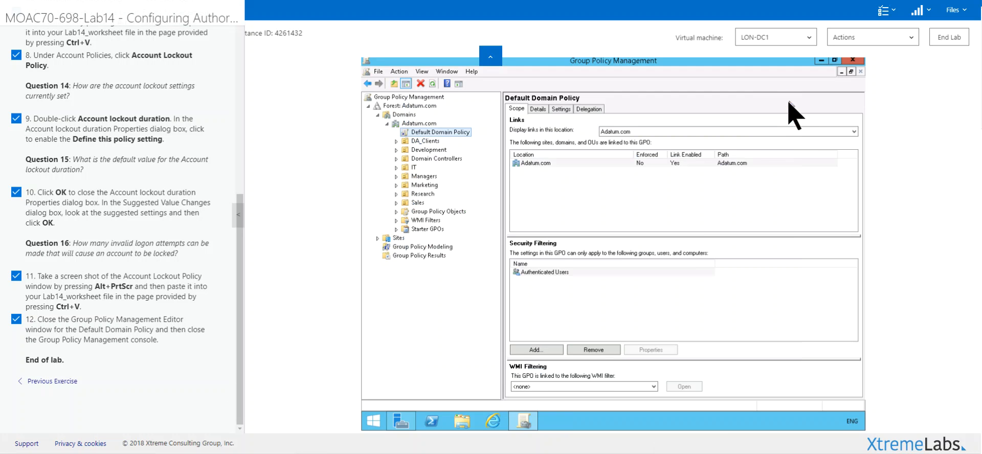
left_click(851, 61)
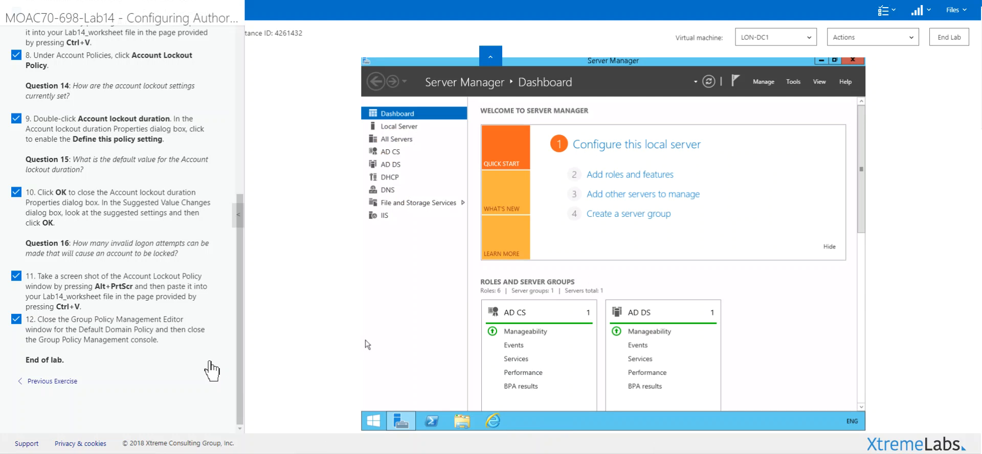